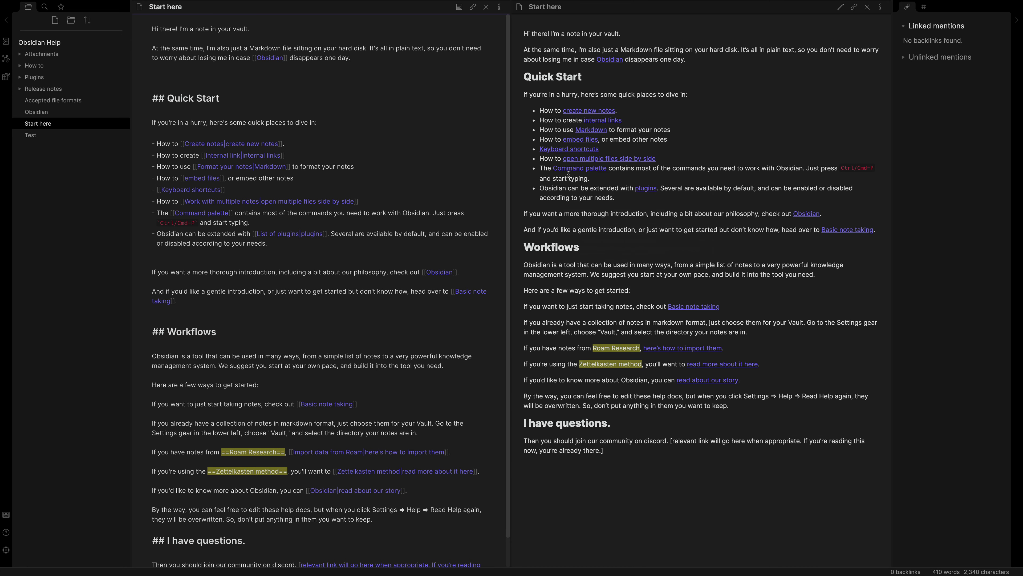
# Step: Open the Markdown formatting help note and look through its syntax examples, from headers to internal embeds
pyautogui.click(590, 131)
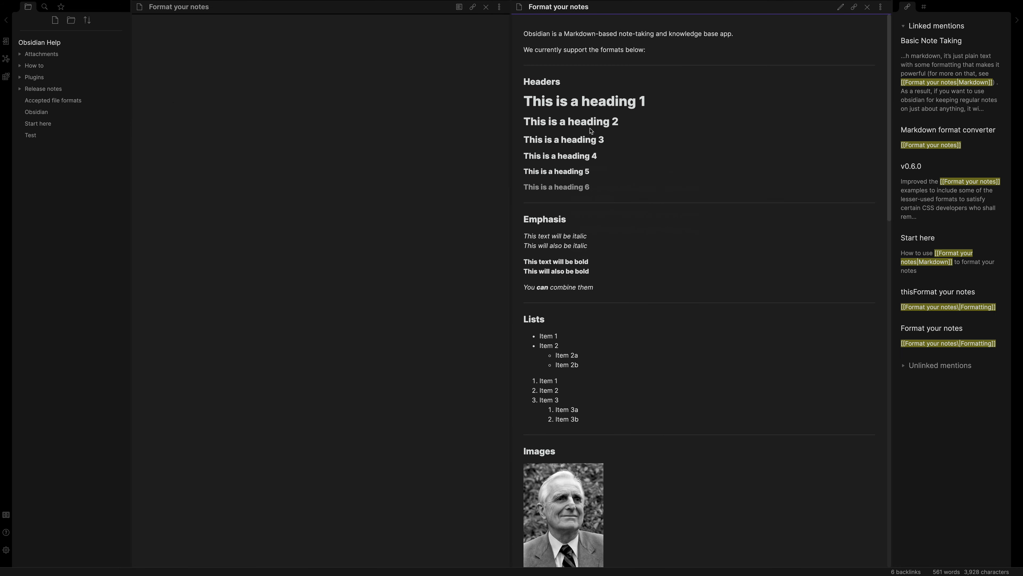
pyautogui.scroll(-5, 632, 140)
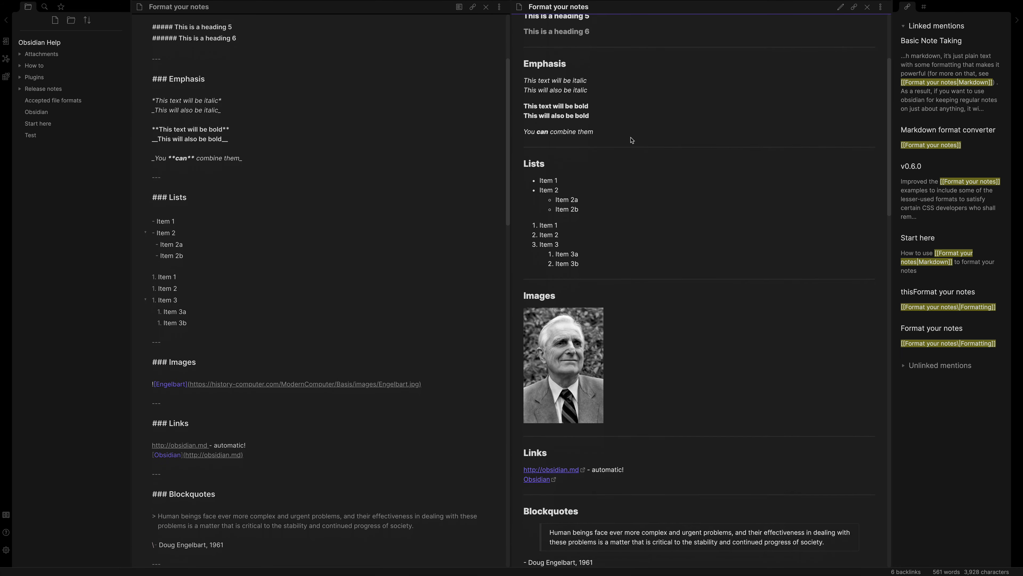
pyautogui.scroll(5, 631, 140)
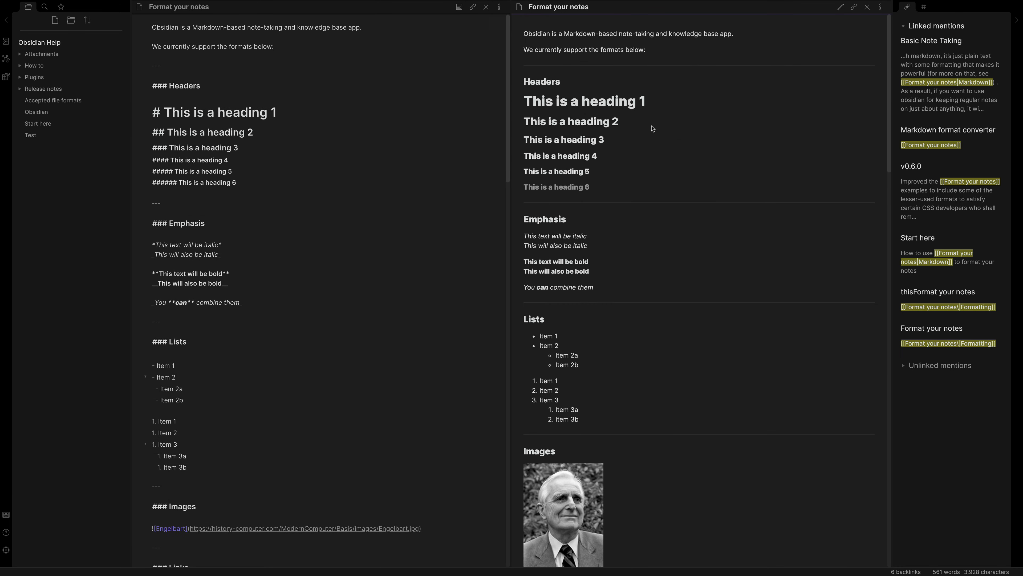
pyautogui.scroll(-5, 664, 128)
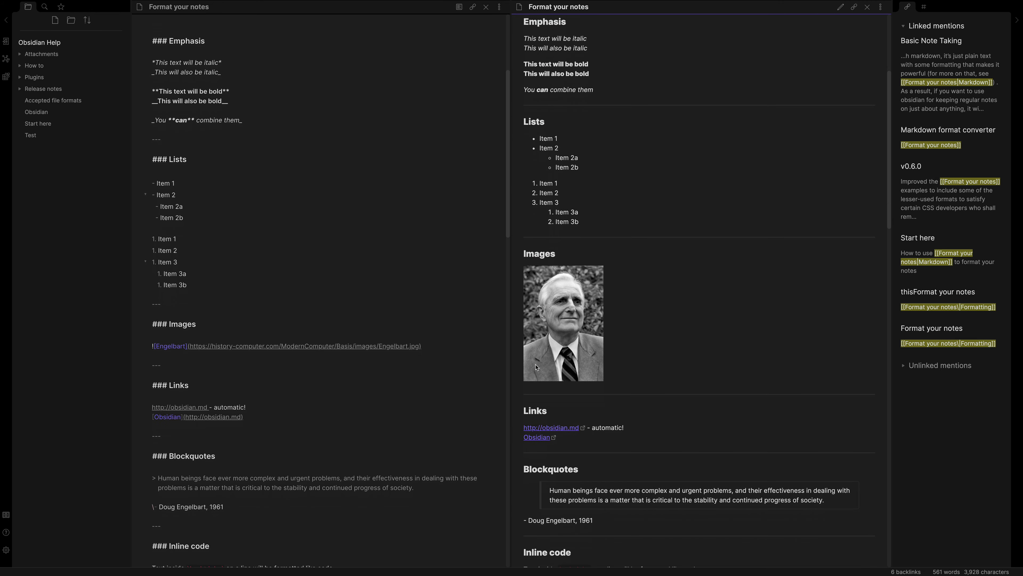
pyautogui.scroll(-3, 203, 256)
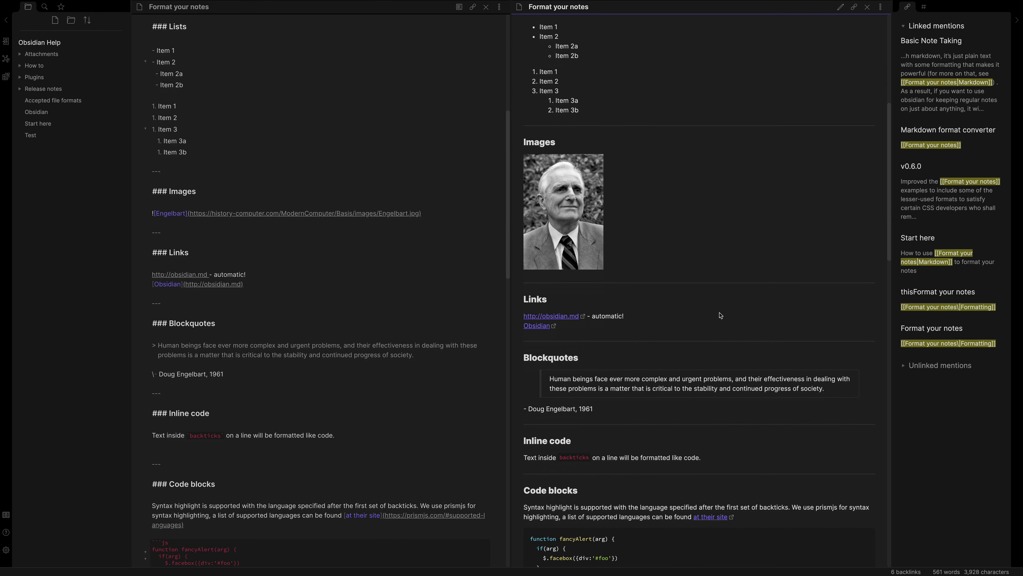
pyautogui.scroll(-3, 721, 315)
pyautogui.scroll(-2, 605, 273)
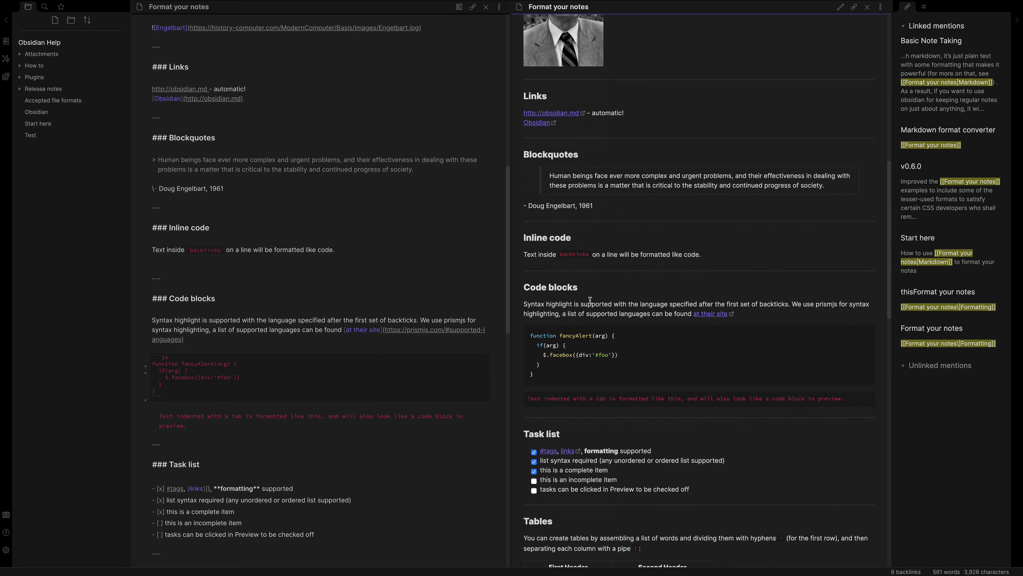
pyautogui.scroll(-3, 589, 262)
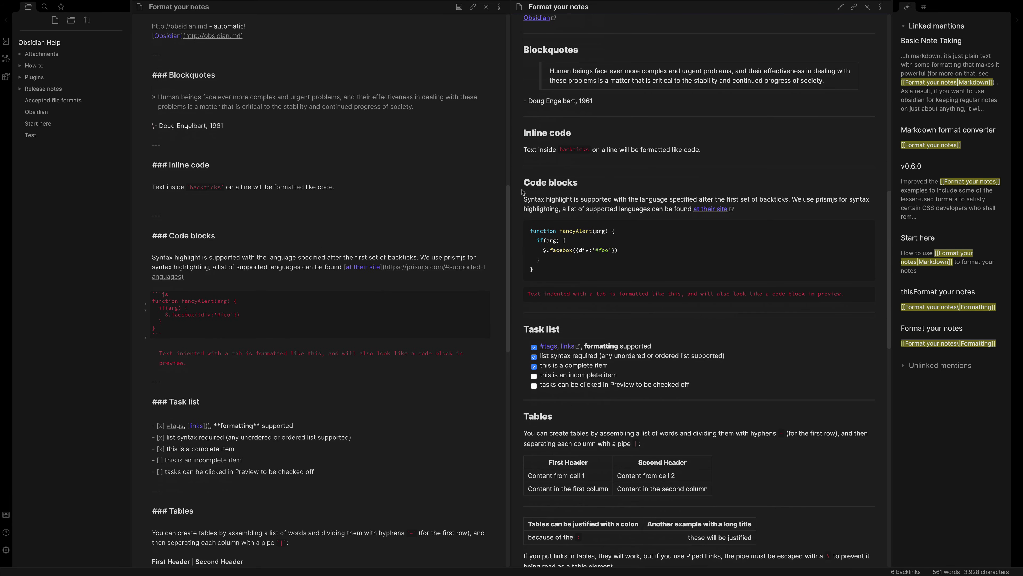
pyautogui.scroll(-2, 605, 244)
pyautogui.scroll(-10, 603, 243)
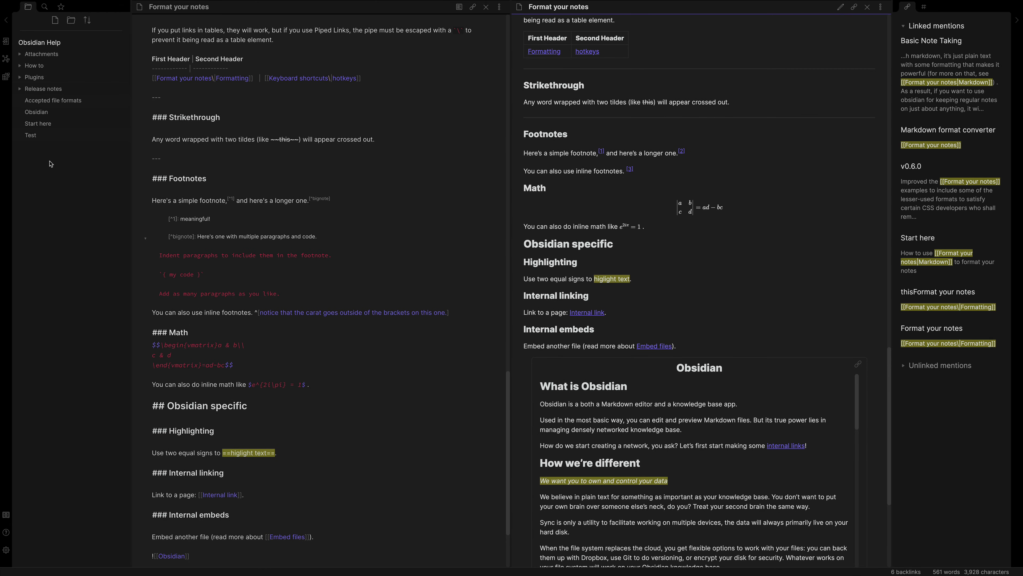
# Step: Switch to the Example Vault and review the 11th June, 2020 journal note and the journal template
pyautogui.hotkey('ctrl', 'Left')
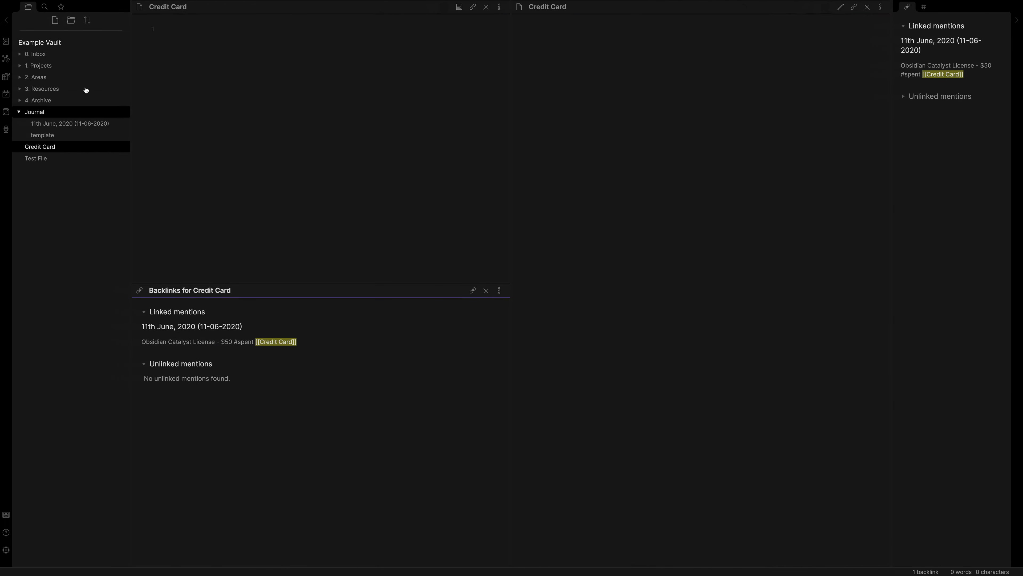
pyautogui.click(7, 100)
pyautogui.scroll(10, 240, 93)
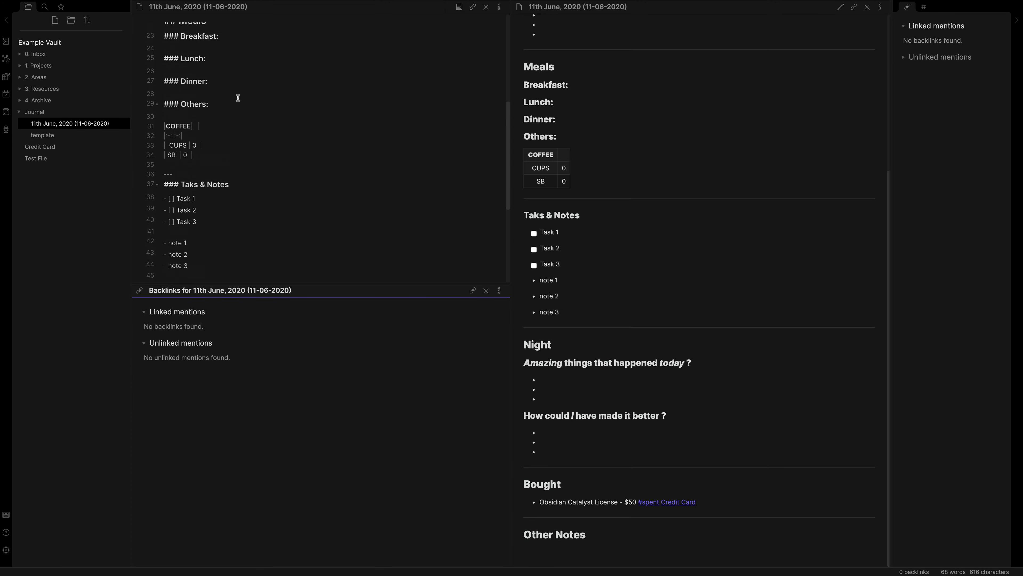
pyautogui.scroll(-5, 617, 174)
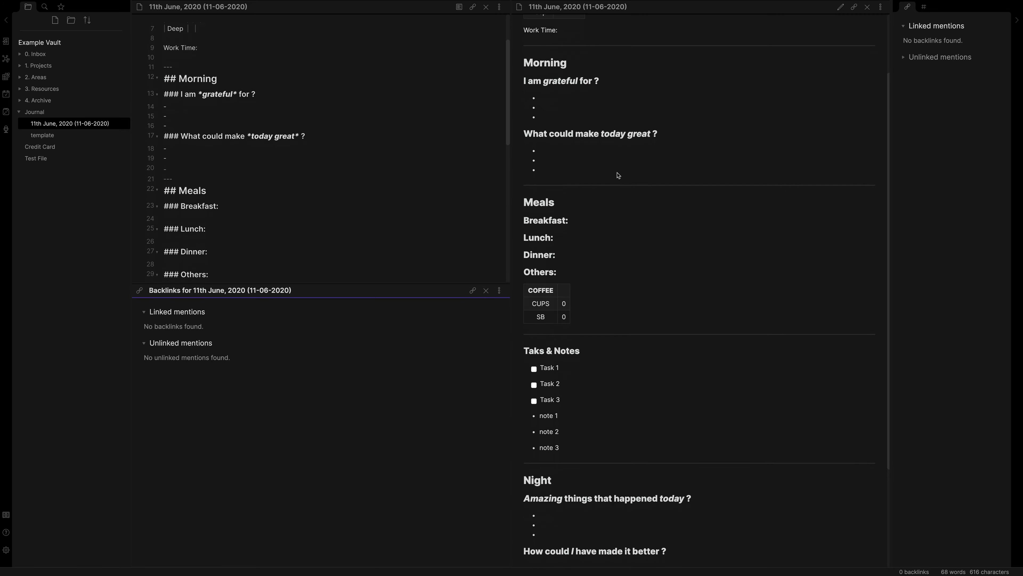
pyautogui.scroll(5, 579, 429)
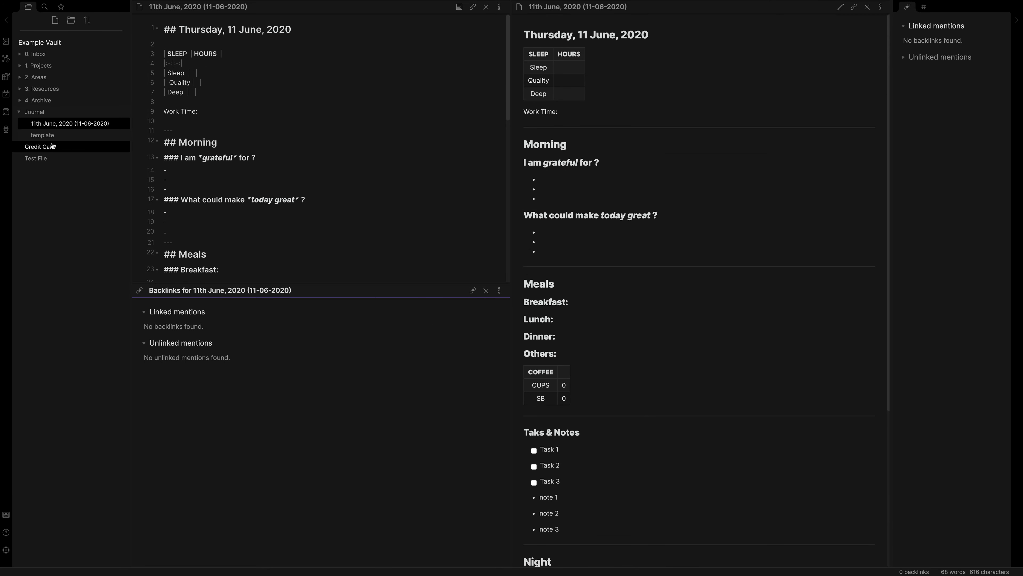
pyautogui.click(53, 134)
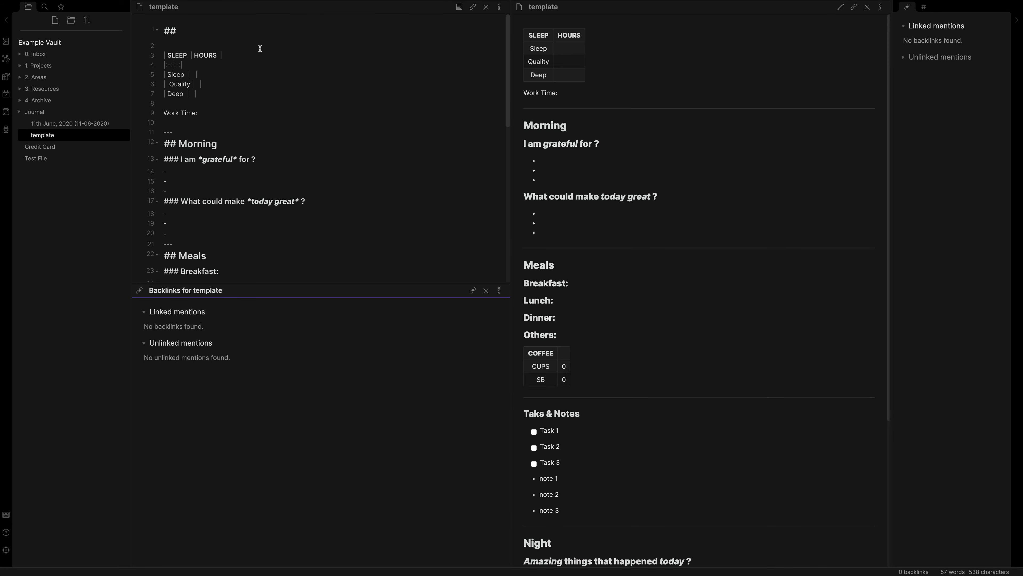
pyautogui.click(211, 30)
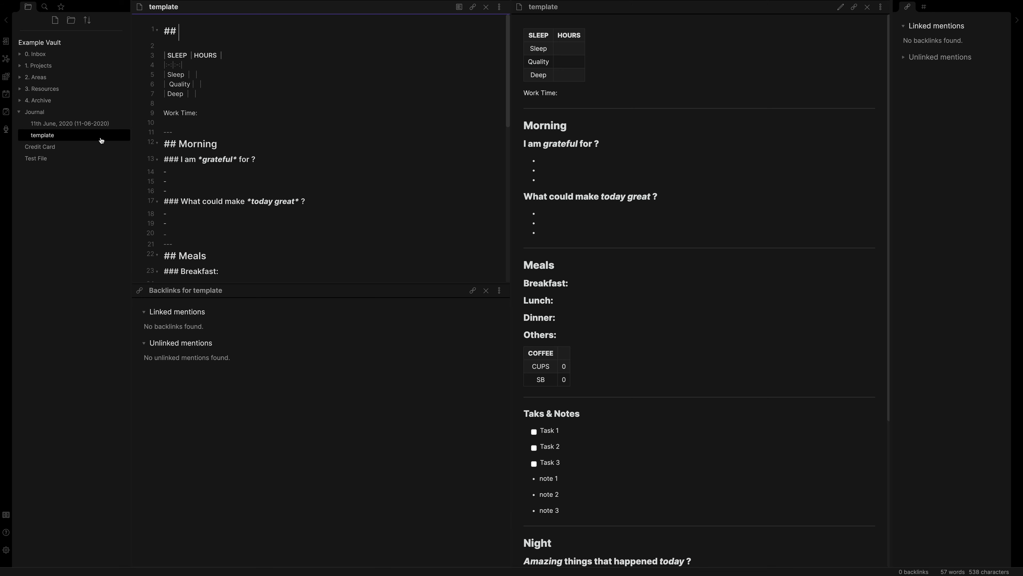
# Step: In the Credit Card note, write the level-1 heading "This is a test" and below it the line "Link to file Test File"
pyautogui.click(64, 151)
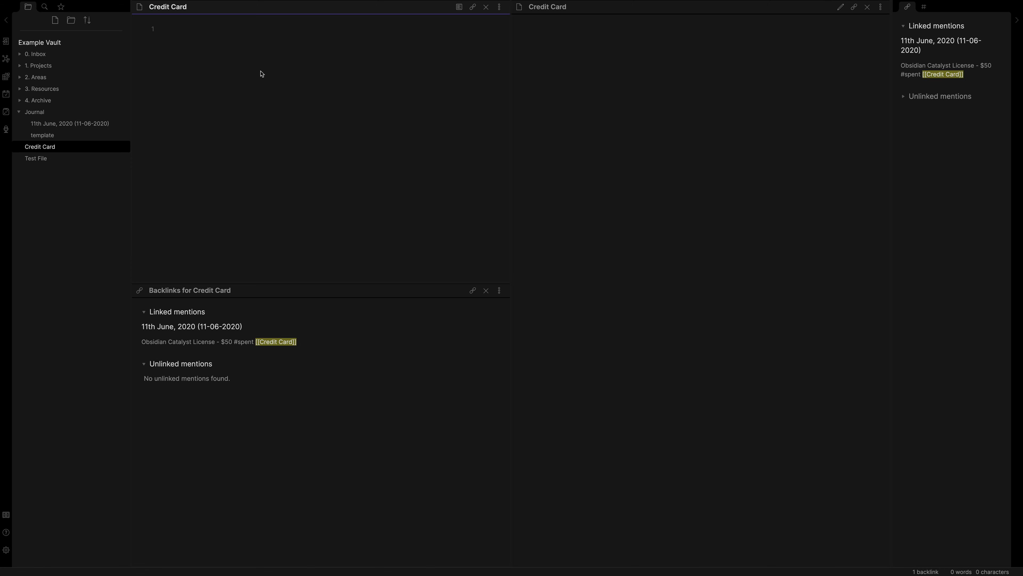
pyautogui.write('# This is a tes')
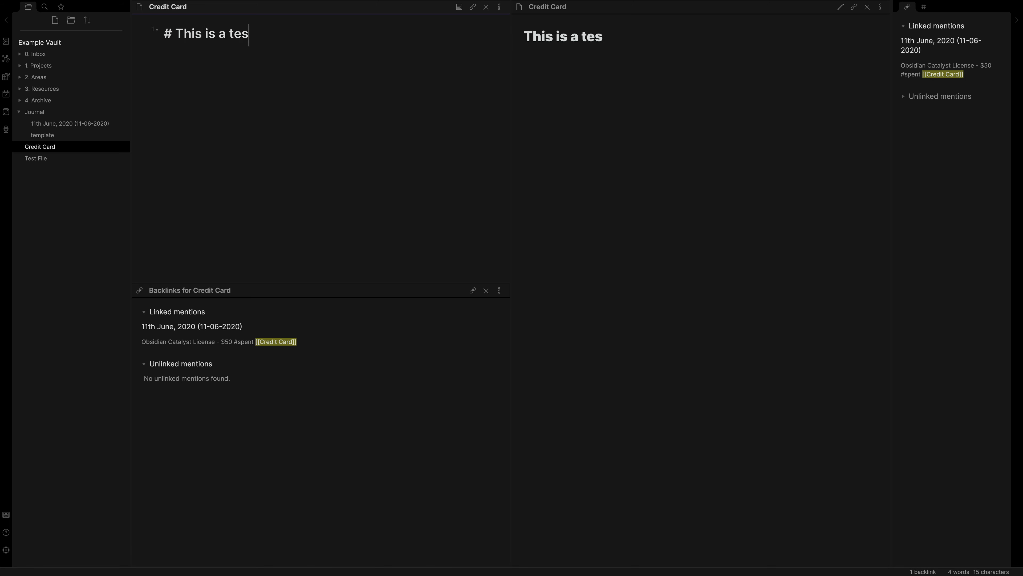
pyautogui.write('y')
pyautogui.press('BackSpace')
pyautogui.write('t')
pyautogui.press('Return')
pyautogui.write('Link to file Test File')
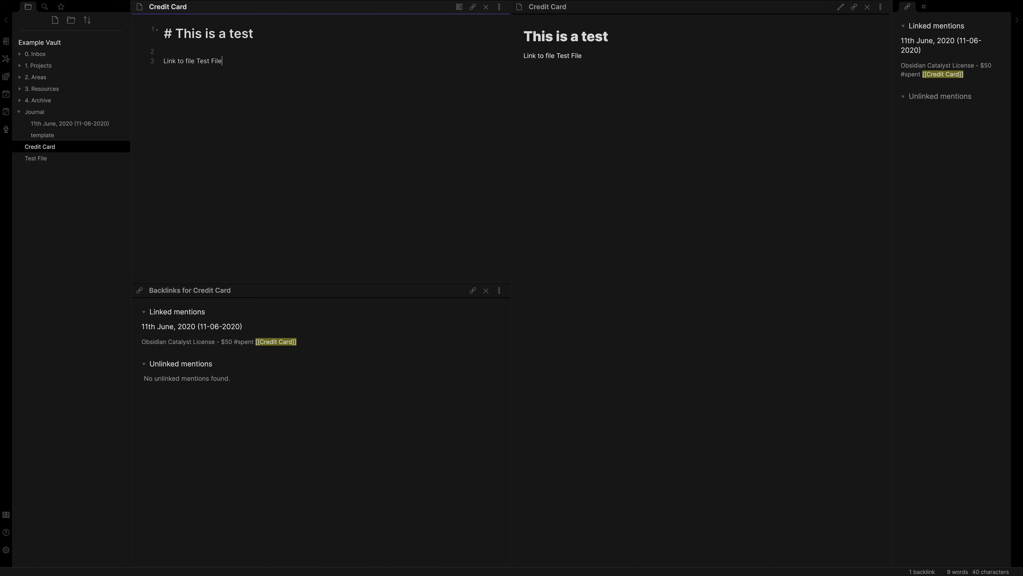
# Step: Turn the words "Test File" in the Credit Card note into an internal link and follow it
pyautogui.moveTo(222, 61); pyautogui.dragTo(198, 60)
pyautogui.write('[[')
pyautogui.click(566, 57)
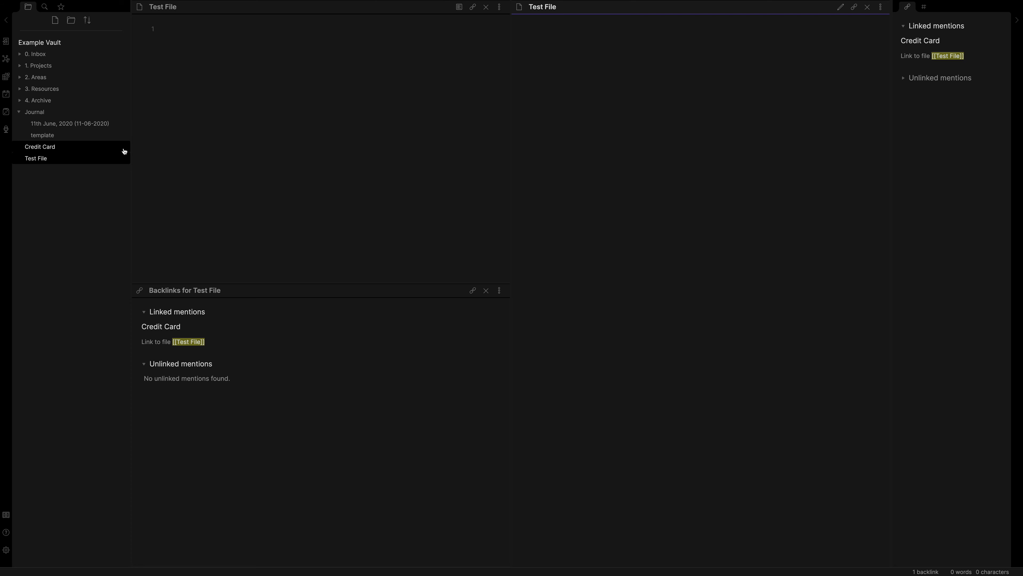
# Step: Give the empty Test File note the level-1 heading "This is a test file"
pyautogui.click(213, 43)
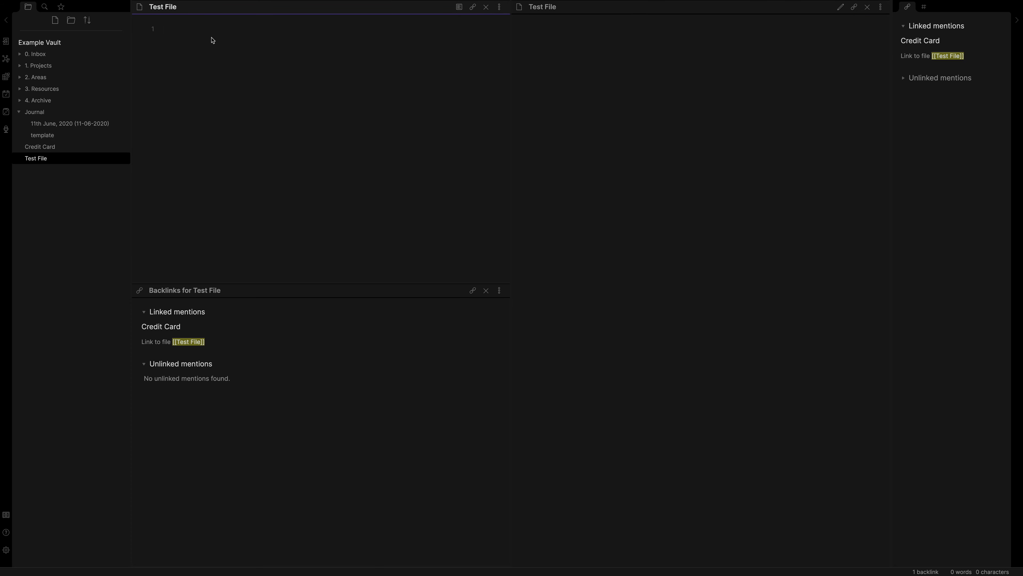
pyautogui.write('# This is a ')
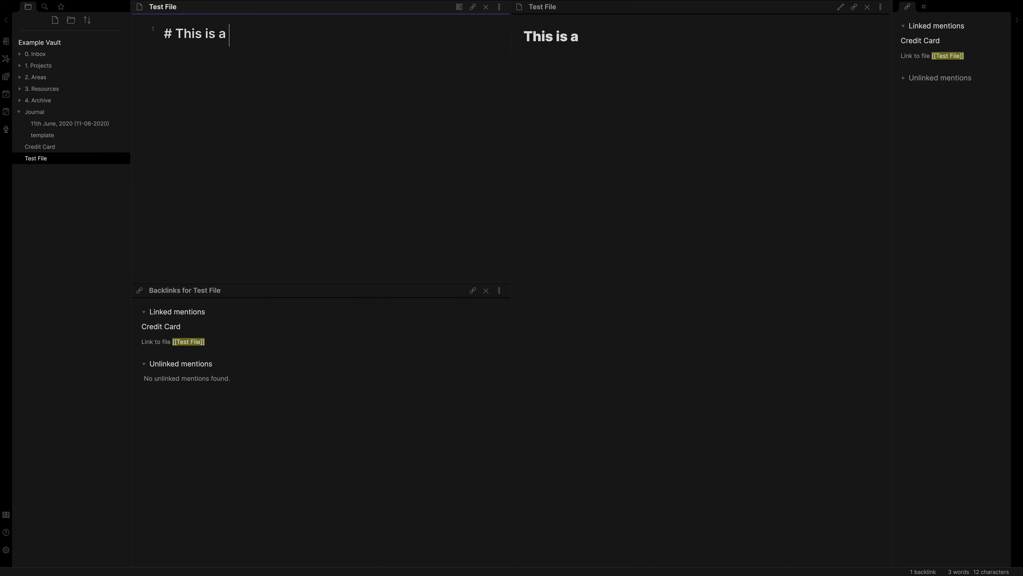
pyautogui.write('test file')
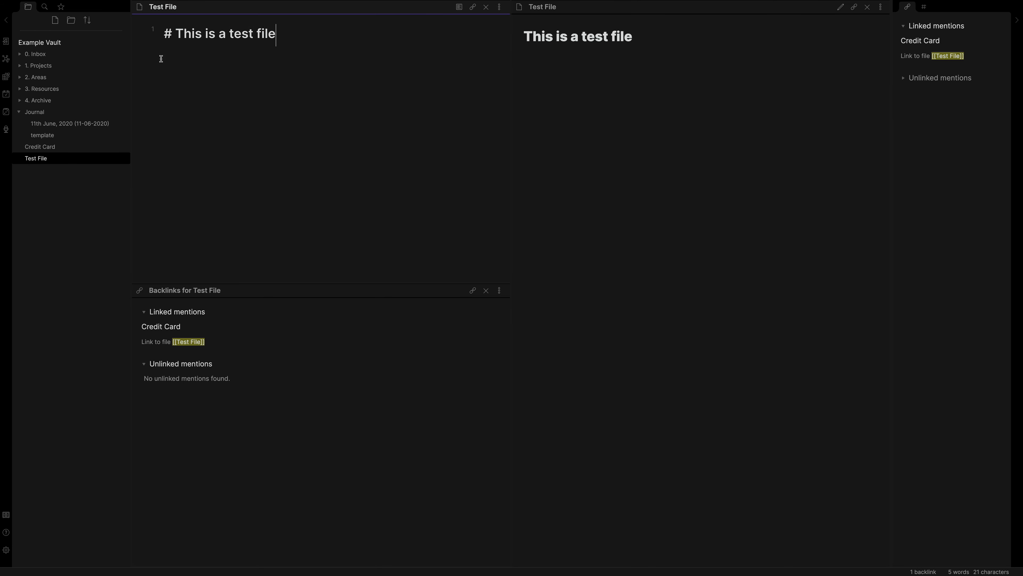
# Step: Return to the Credit Card note and turn its Test File link into an embed by prefixing it with "!"
pyautogui.click(94, 123)
pyautogui.click(83, 147)
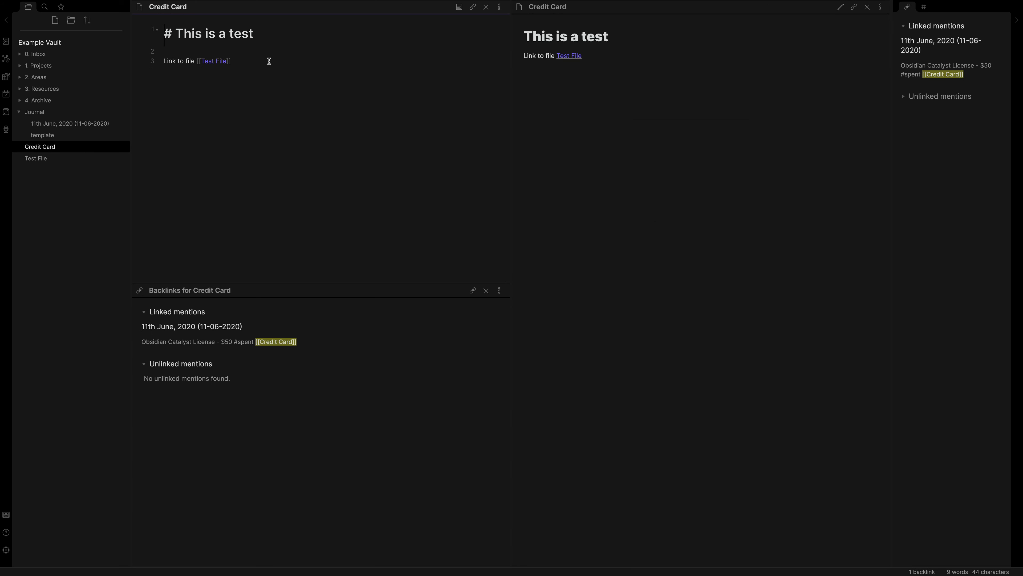
pyautogui.moveTo(566, 62)
pyautogui.write('!')
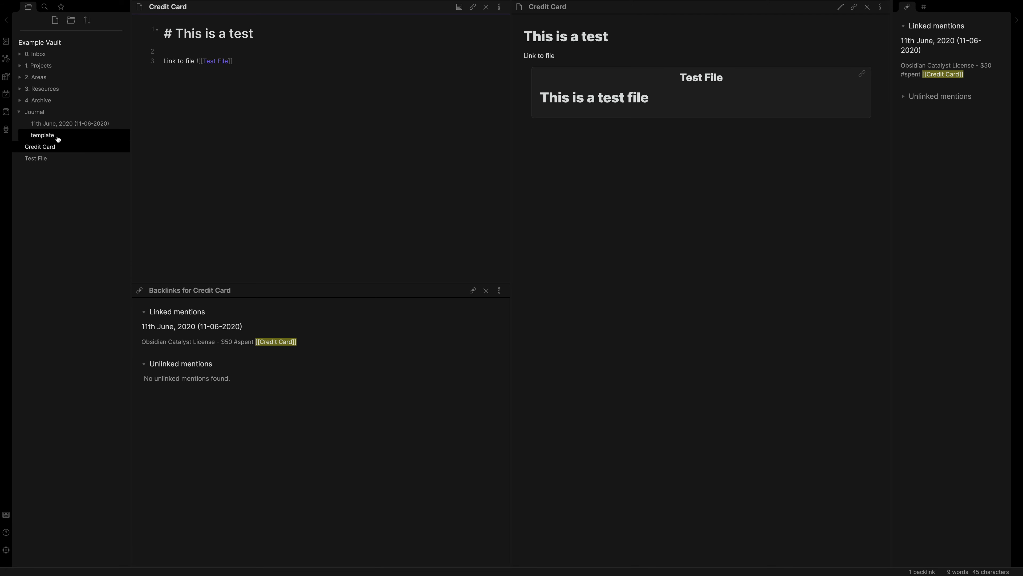
# Step: Copy the entire content of the 11th June, 2020 journal note into Test File below its heading
pyautogui.click(69, 124)
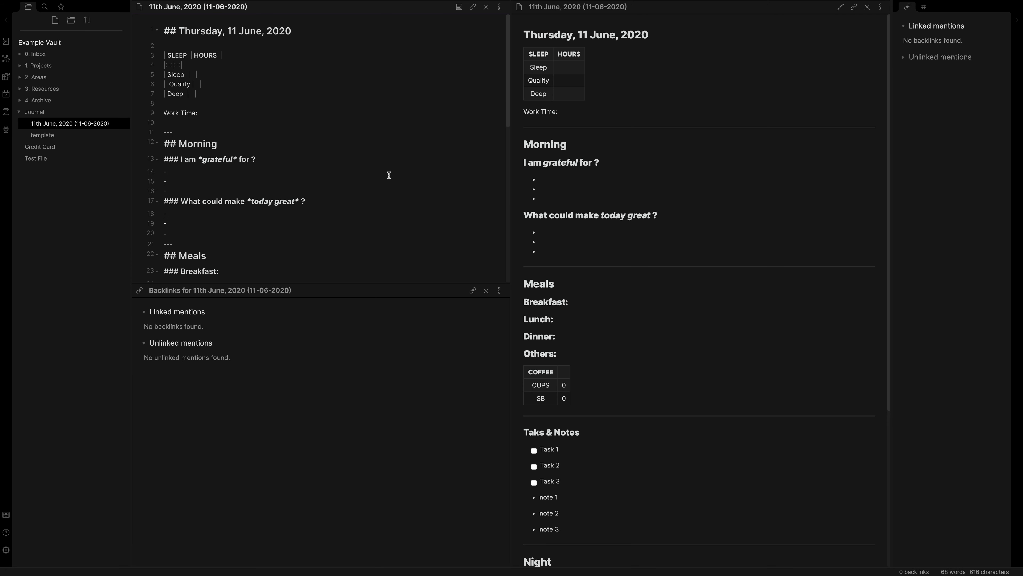
pyautogui.hotkey('ctrl', 'a')
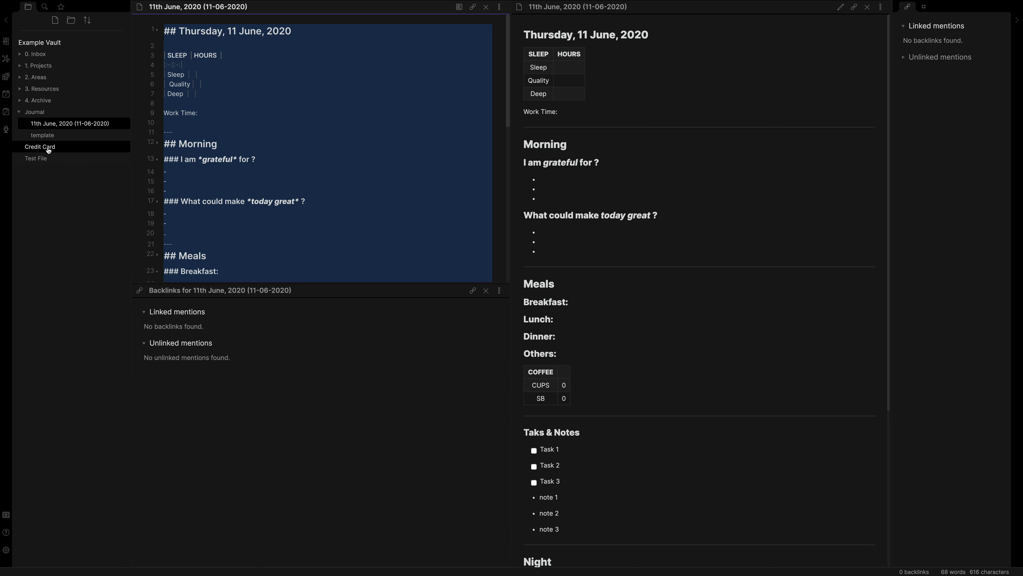
pyautogui.click(36, 158)
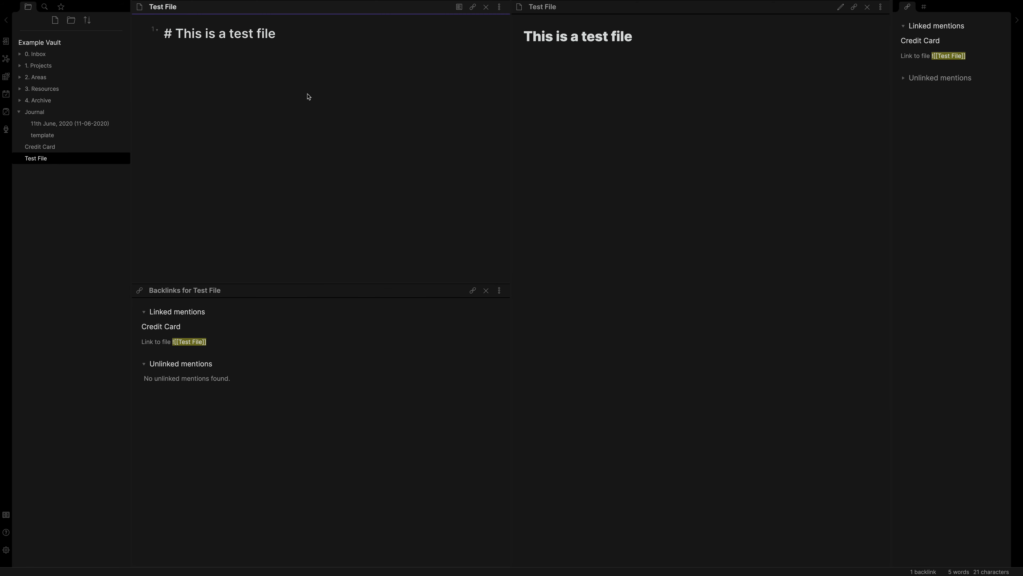
pyautogui.click(308, 97)
pyautogui.press('Return')
pyautogui.press('Return')
pyautogui.hotkey('ctrl', 'v')
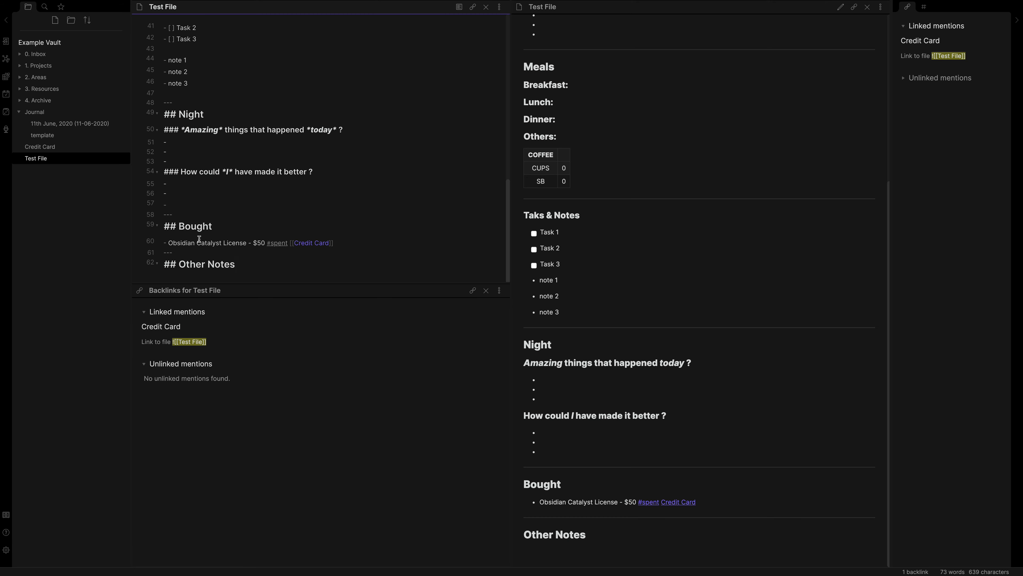
# Step: In the Credit Card note, restrict the Test File embed to the Bought heading
pyautogui.click(47, 147)
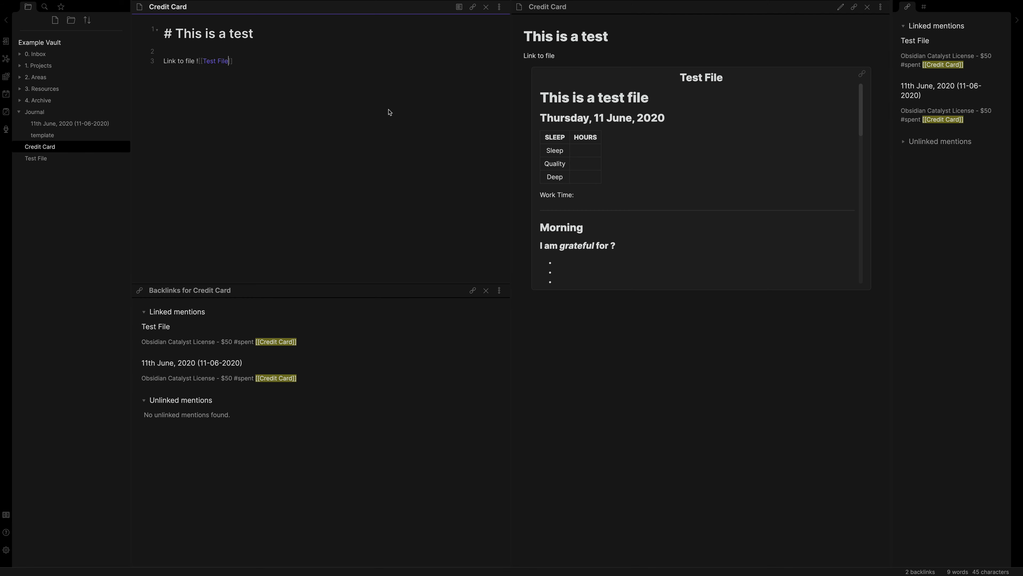
pyautogui.write('#')
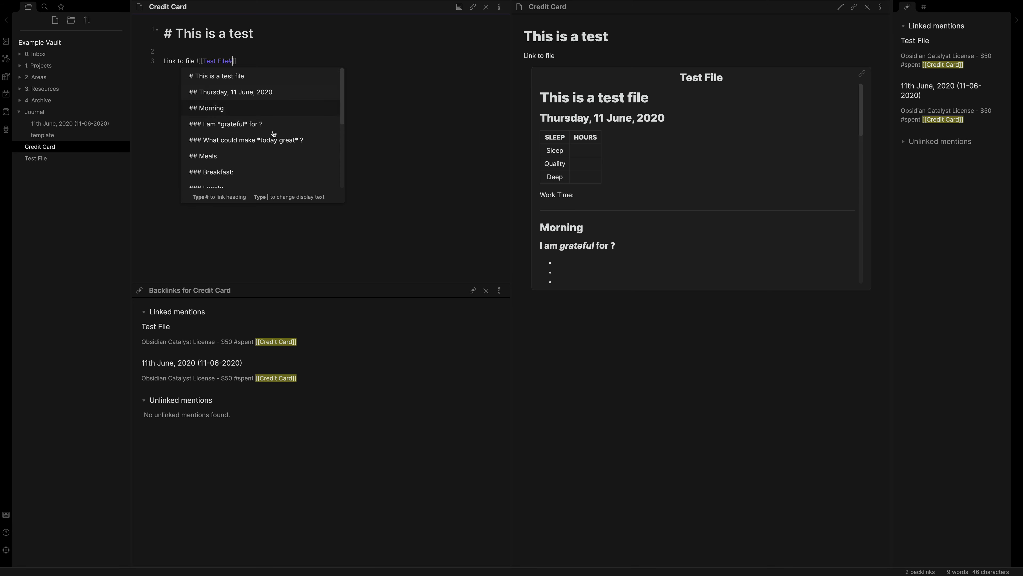
pyautogui.scroll(-5, 272, 164)
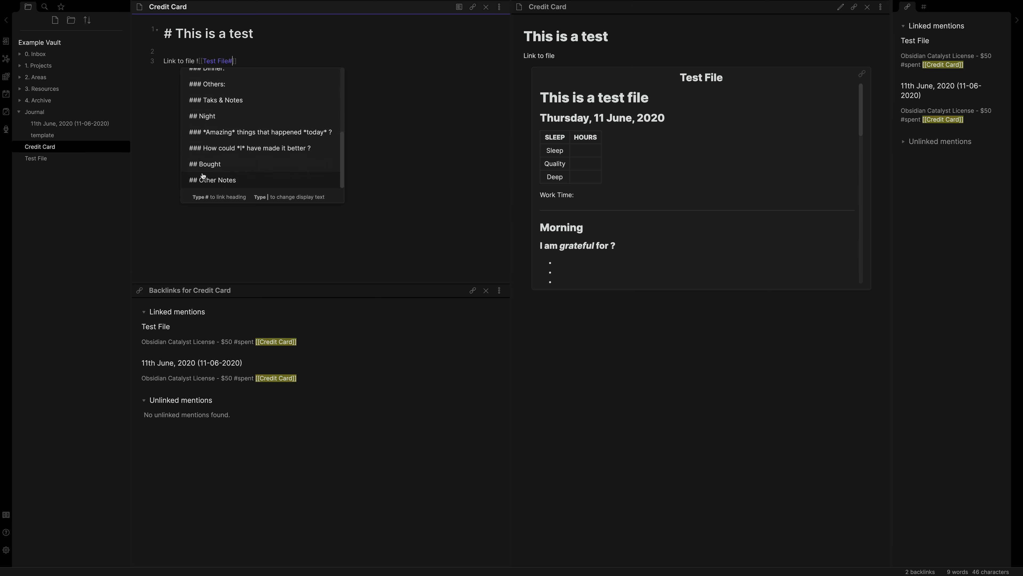
pyautogui.click(242, 170)
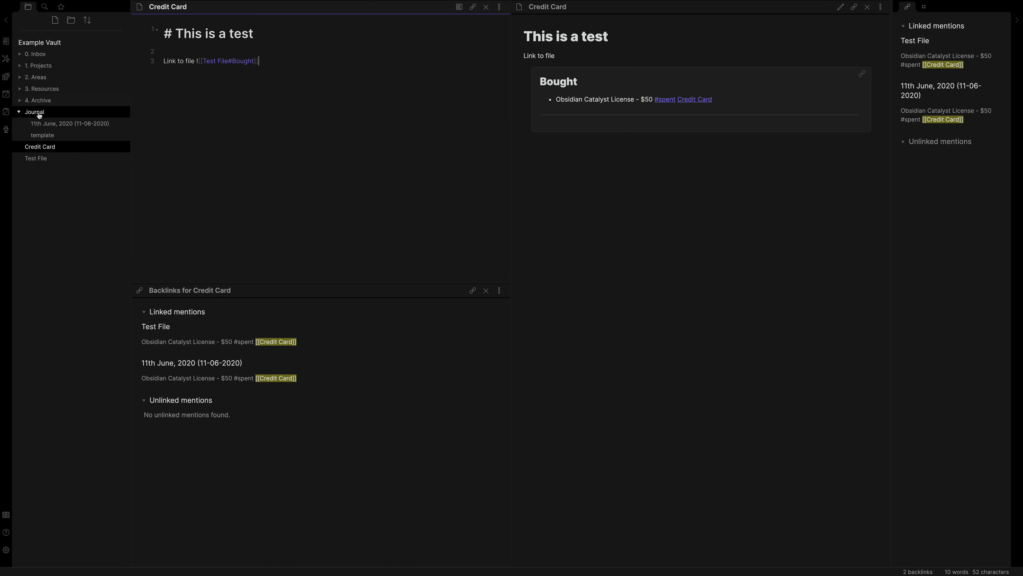
# Step: Add the list item "Apple: 10$ Cash" under Test File's Bought heading and check the embed in the Credit Card note
pyautogui.click(33, 163)
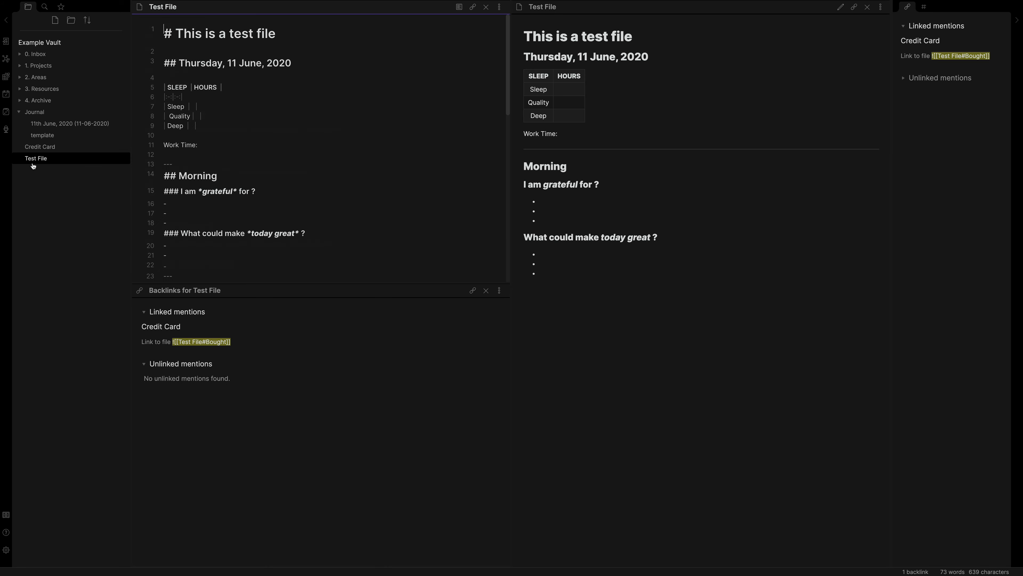
pyautogui.click(66, 123)
pyautogui.click(64, 158)
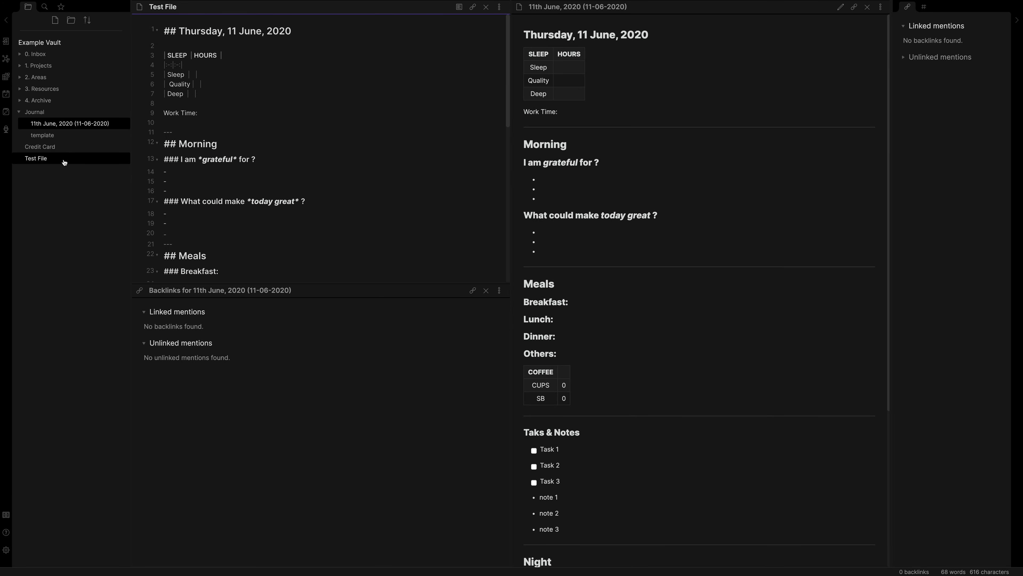
pyautogui.scroll(-5, 415, 254)
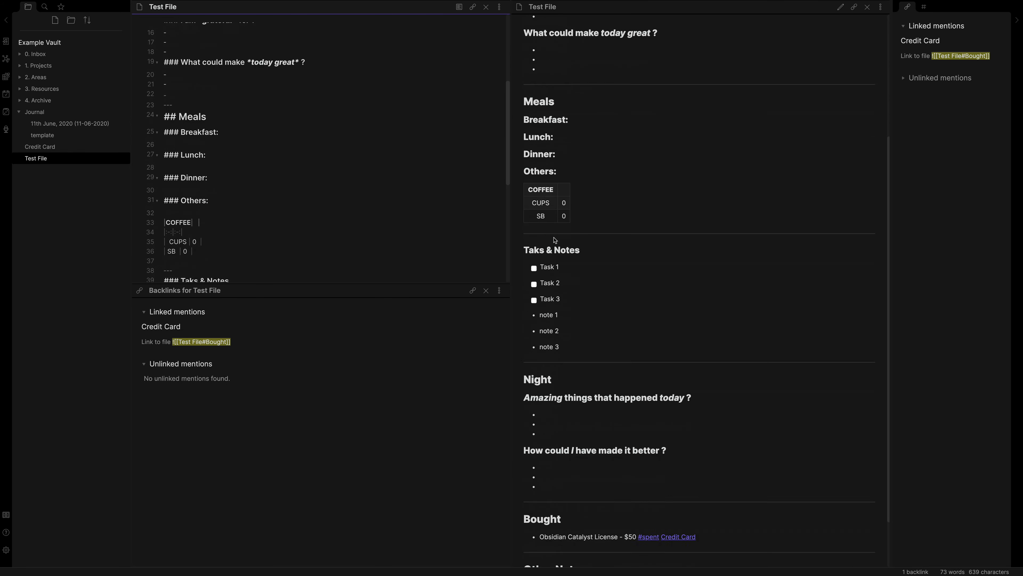
pyautogui.click(729, 504)
pyautogui.scroll(-5, 340, 267)
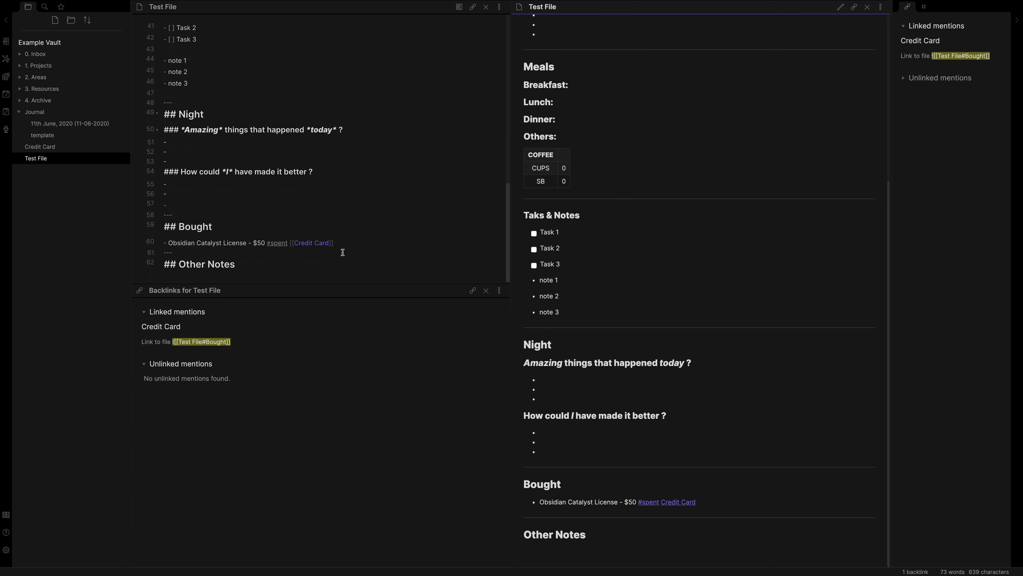
pyautogui.click(342, 243)
pyautogui.press('Return')
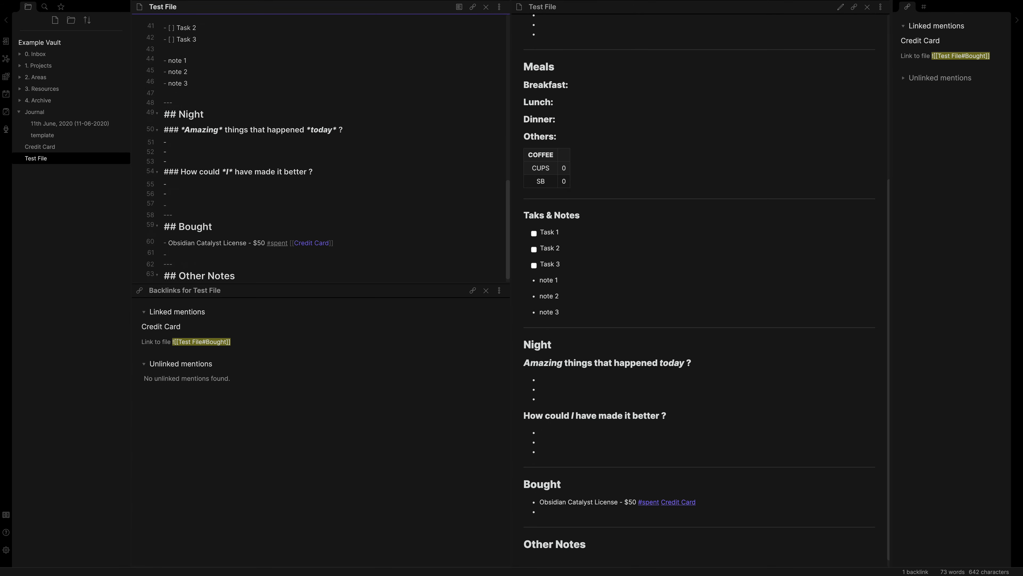
pyautogui.write('Apple')
pyautogui.write(': 10')
pyautogui.write('$')
pyautogui.write(' Case')
pyautogui.write('h')
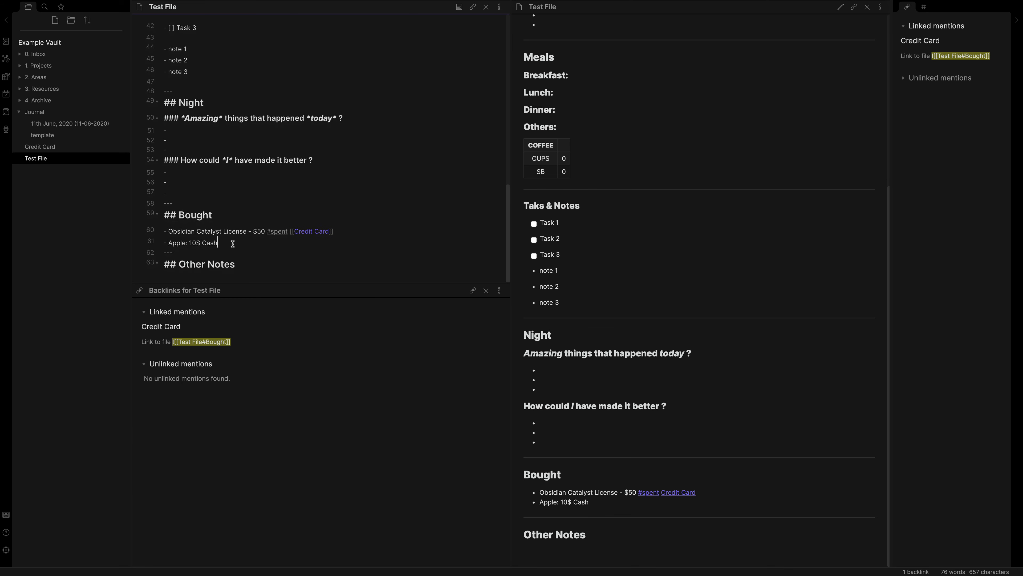
pyautogui.click(44, 147)
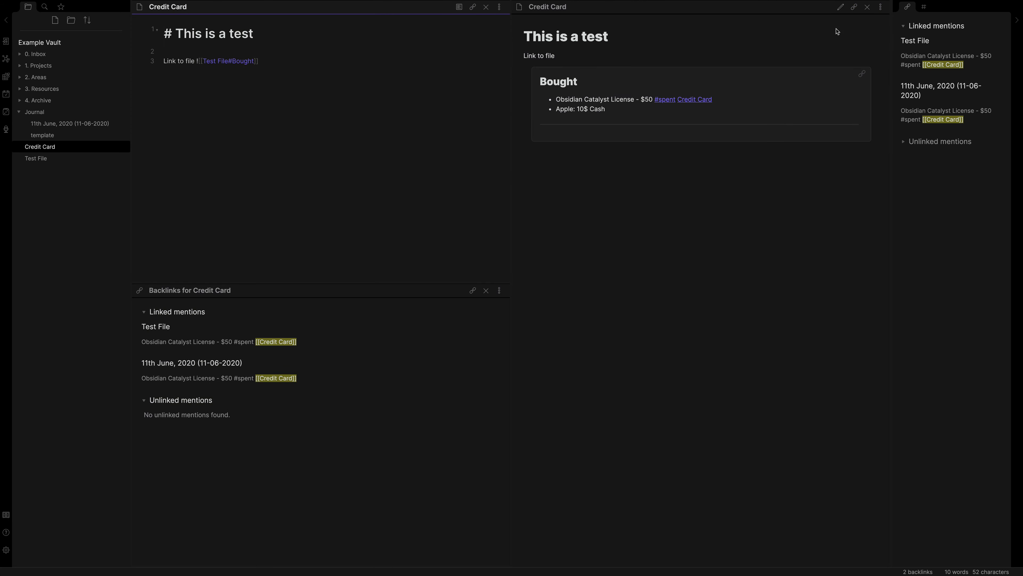
pyautogui.click(854, 16)
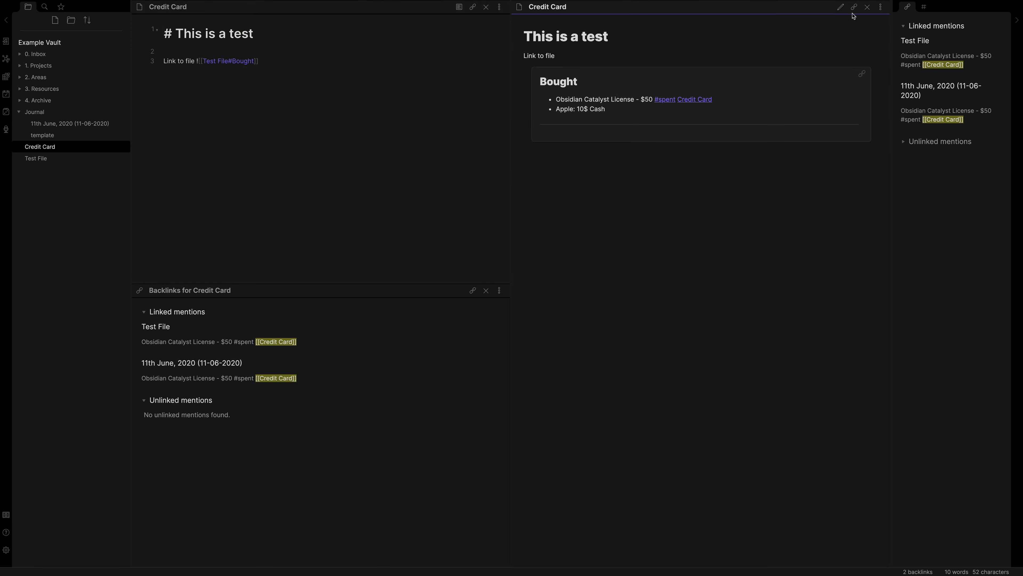
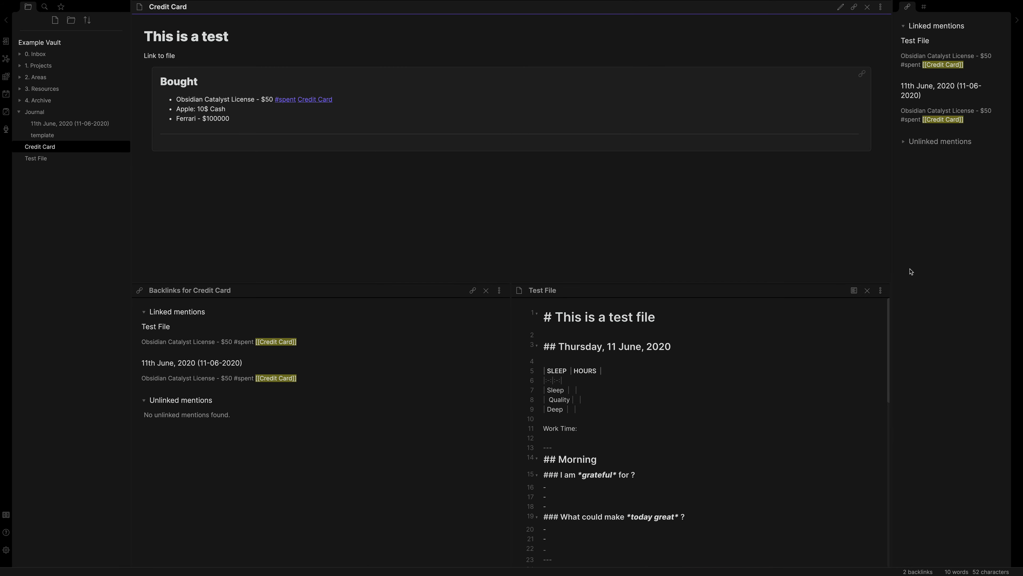
# Step: Close the Test File and backlinks panes and open the Credit Card note's Markdown source beside its preview
pyautogui.click(866, 291)
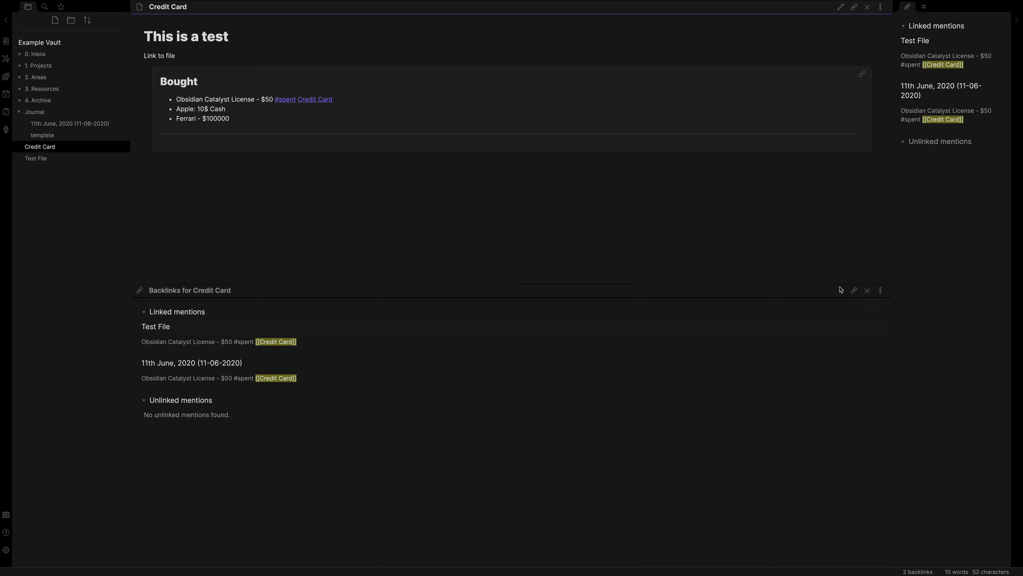
pyautogui.click(870, 293)
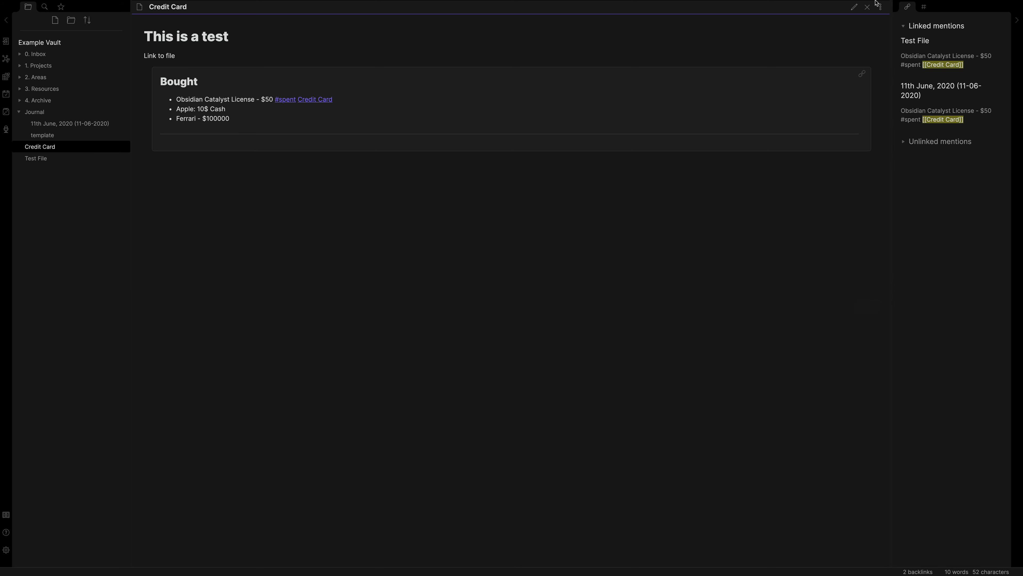
pyautogui.keyDown('ctrl'); pyautogui.click(854, 9); pyautogui.keyUp('ctrl')
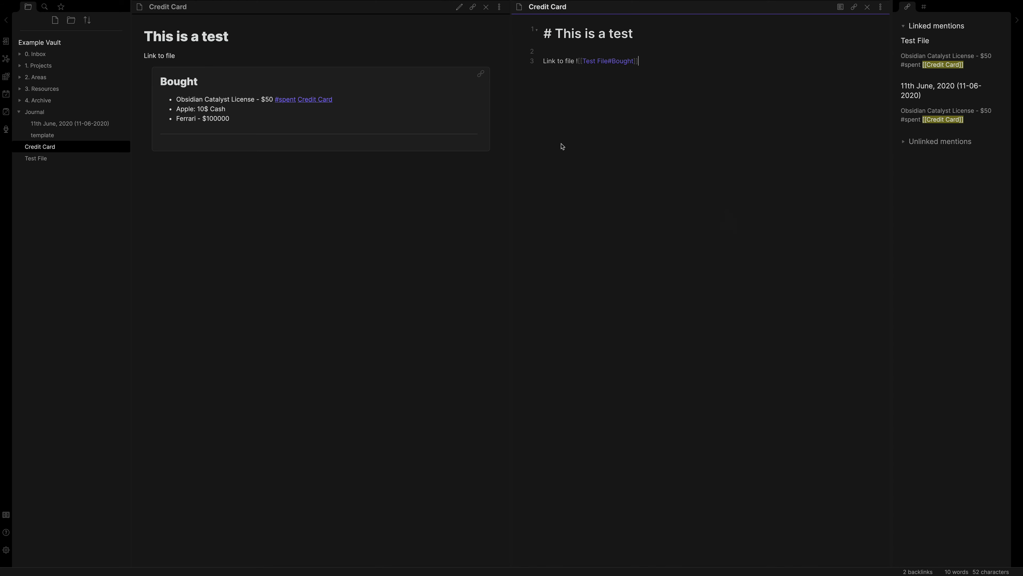
# Step: Open a backlinks pane for the Credit Card note and switch the linked panes to the 11th June, 2020 journal note
pyautogui.click(500, 7)
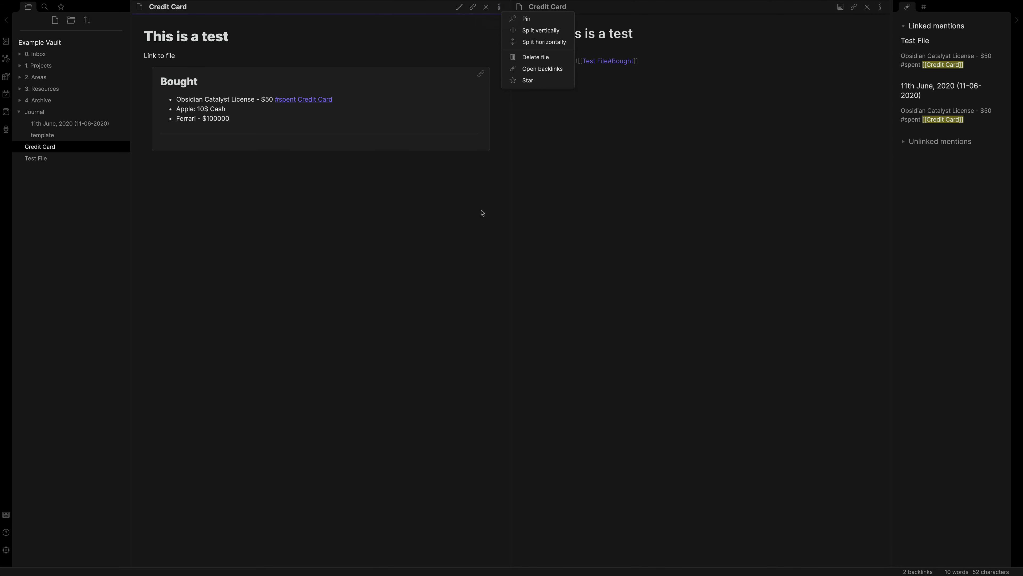
pyautogui.click(536, 69)
pyautogui.click(771, 97)
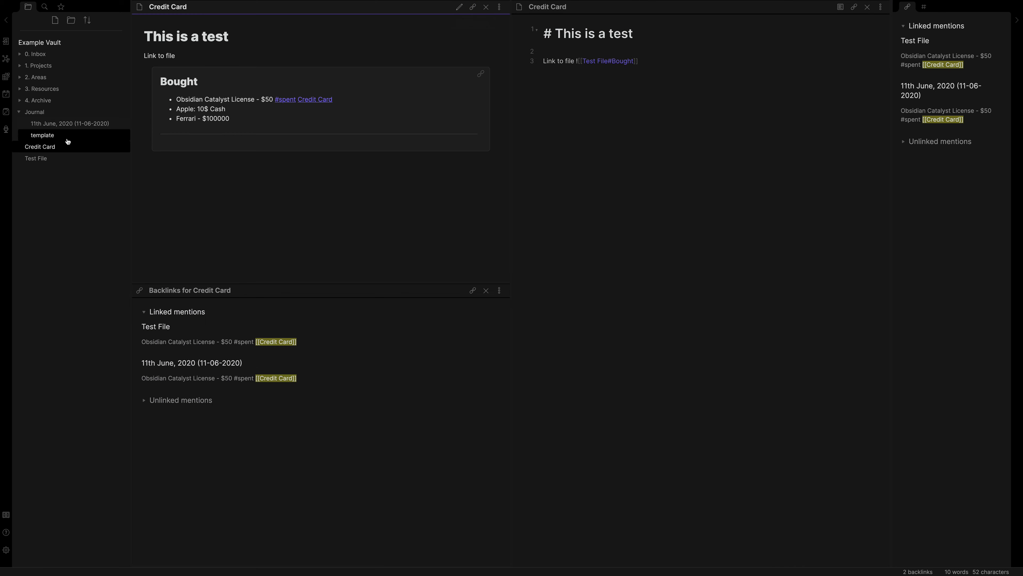
pyautogui.click(49, 124)
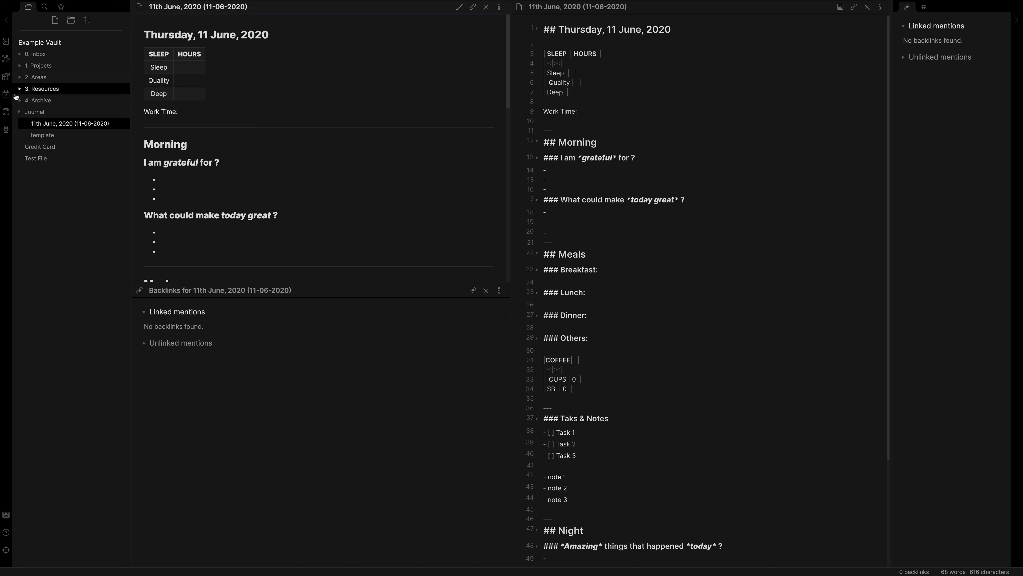
# Step: Show the vault's graph of linked notes and open Test File from its node
pyautogui.click(6, 60)
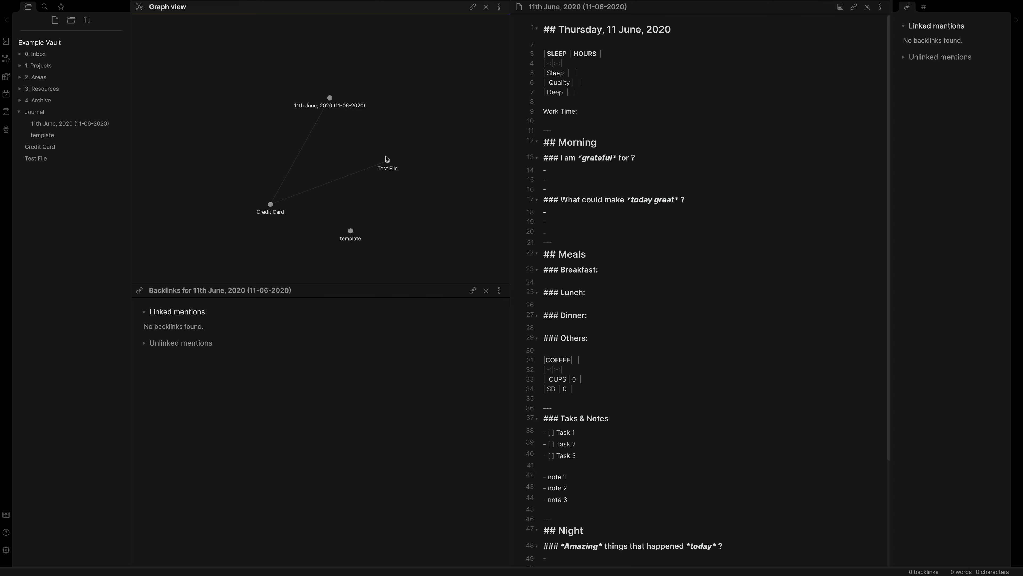
pyautogui.click(387, 164)
# Step: Add the list item "I like [[template]]" under Test File's Other Notes heading, linking it to the template note
pyautogui.scroll(-10, 395, 210)
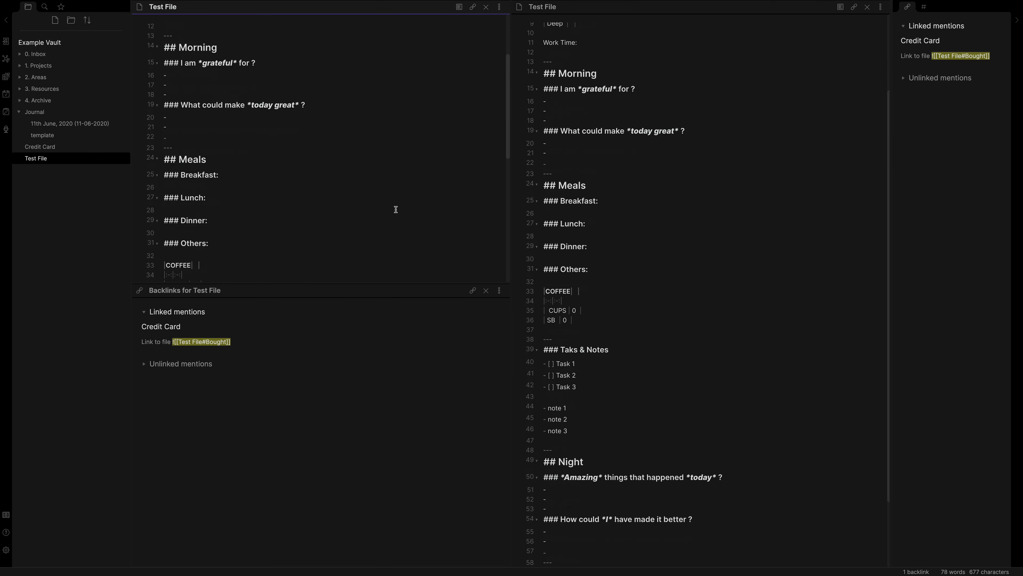
pyautogui.click(308, 264)
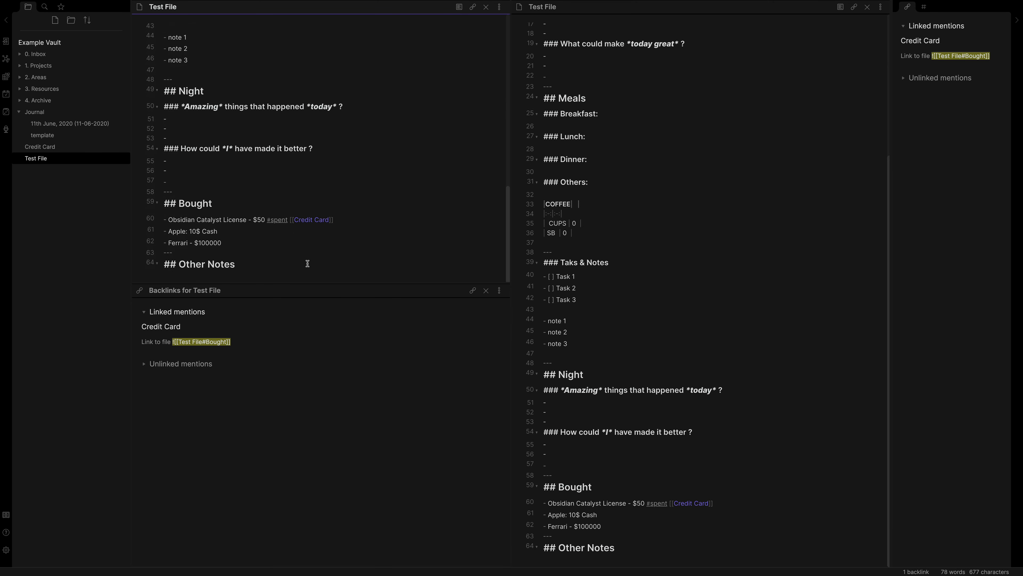
pyautogui.press('Return')
pyautogui.scroll(-5, 301, 266)
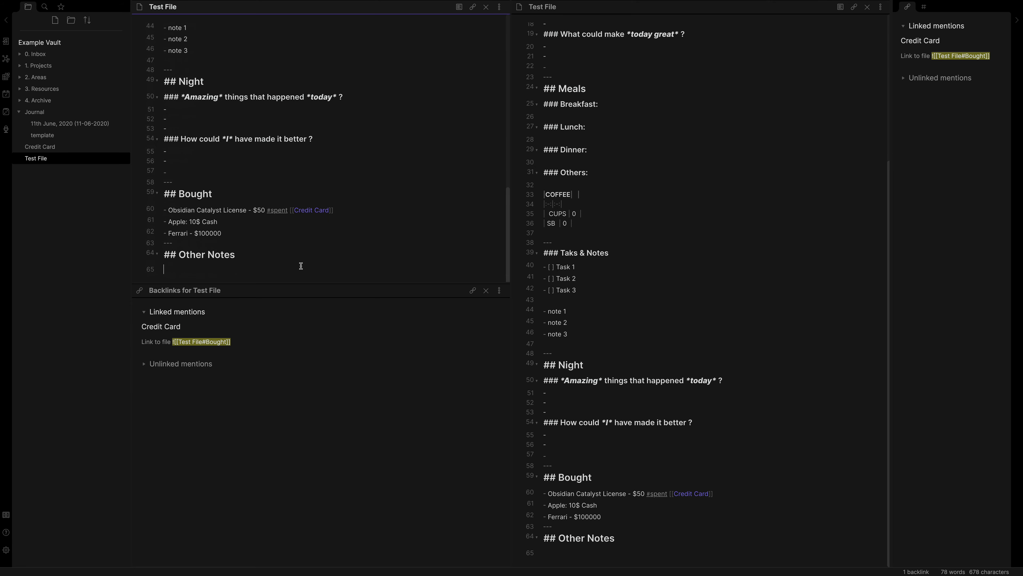
pyautogui.press('Return')
pyautogui.scroll(-5, 292, 249)
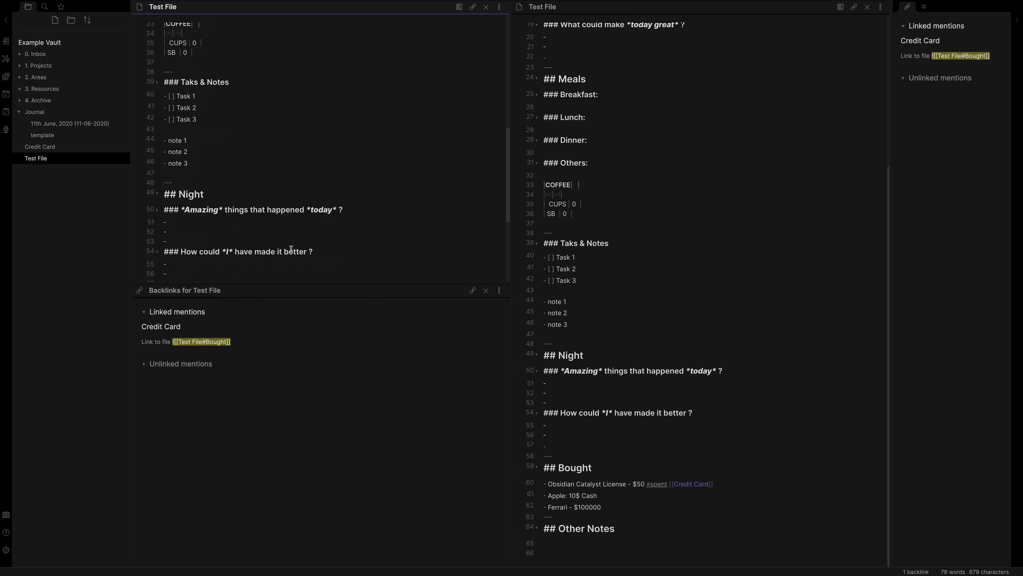
pyautogui.write('-')
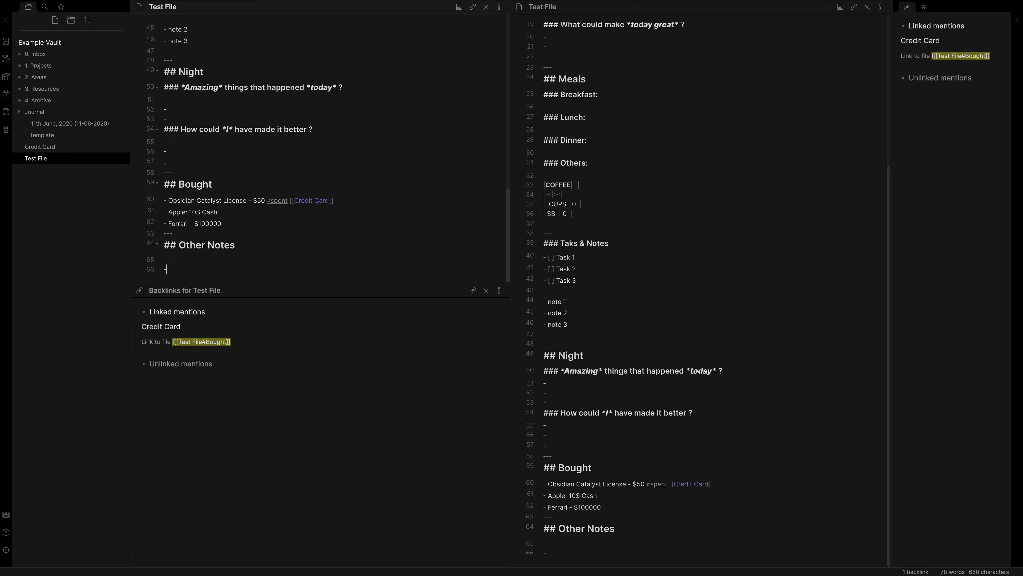
pyautogui.write(' | |')
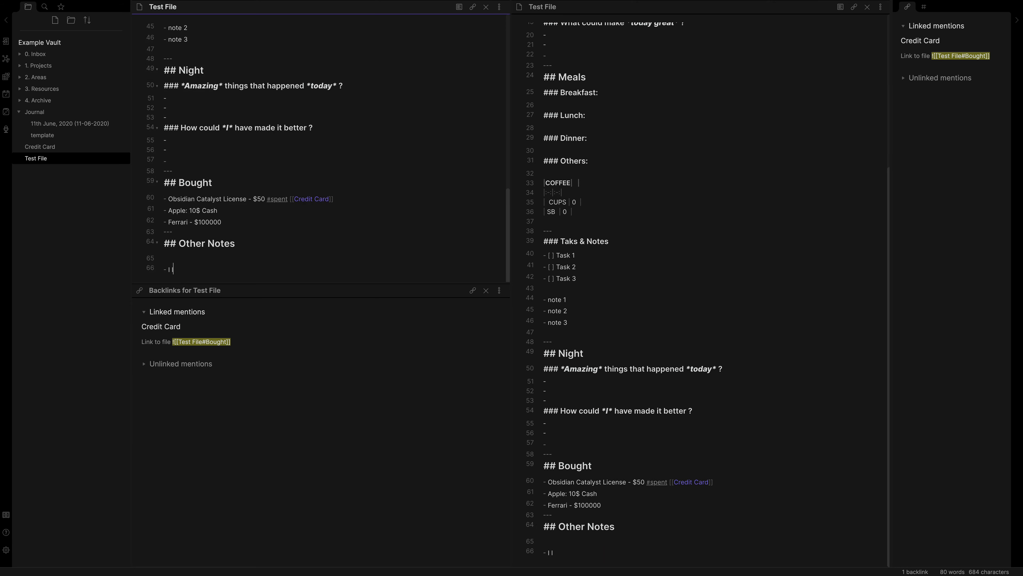
pyautogui.write('ike [[')
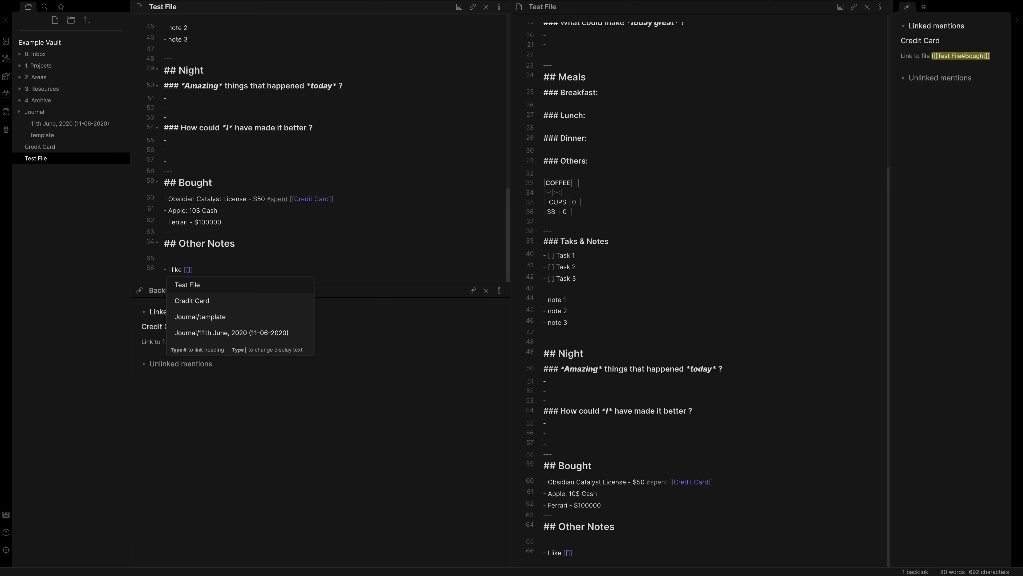
pyautogui.write('Templ')
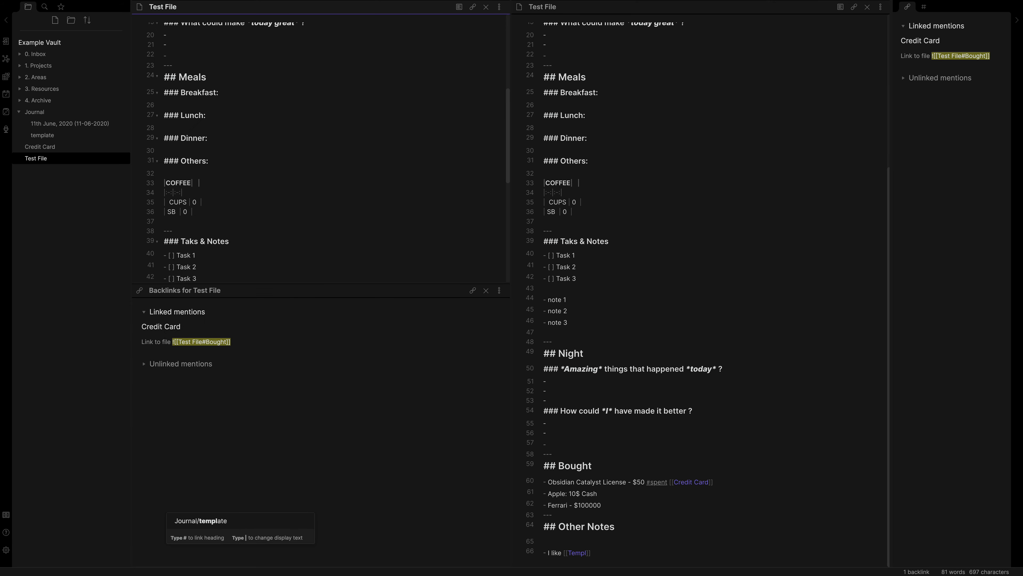
pyautogui.press('Return')
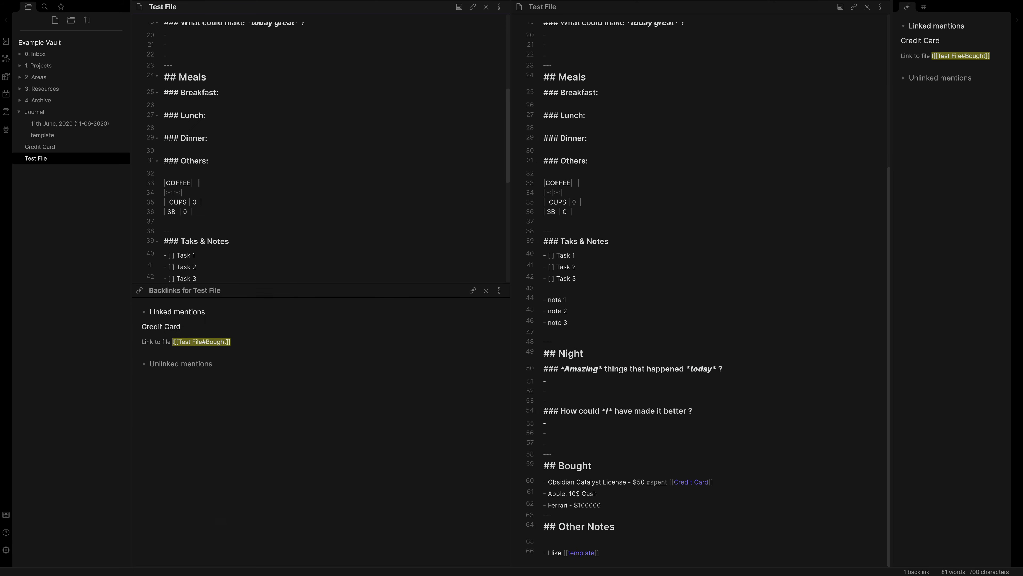
pyautogui.scroll(-5, 270, 190)
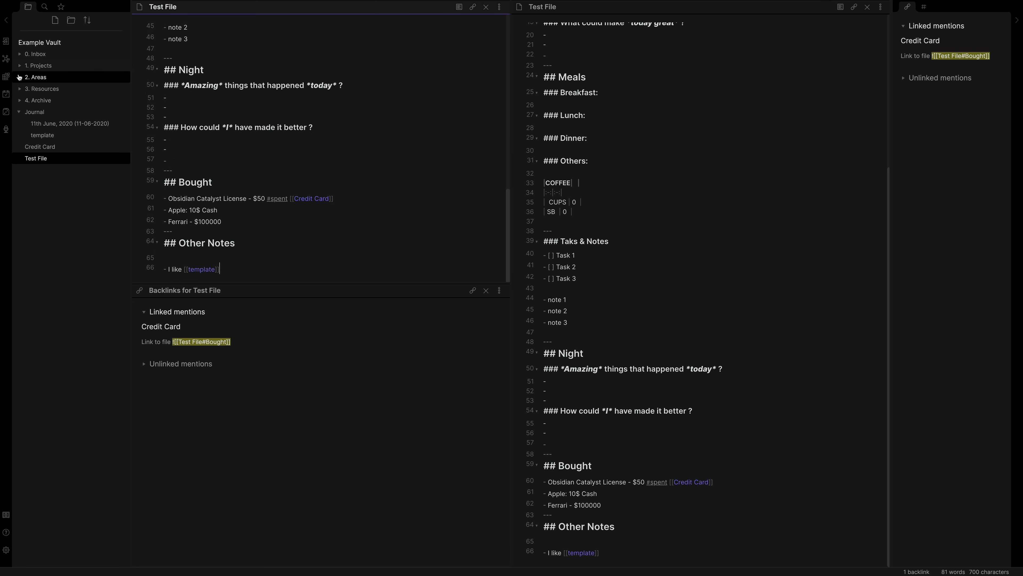
# Step: Show the Example Vault's graph view and explore the graph of the Obsidian Help vault for comparison
pyautogui.click(7, 59)
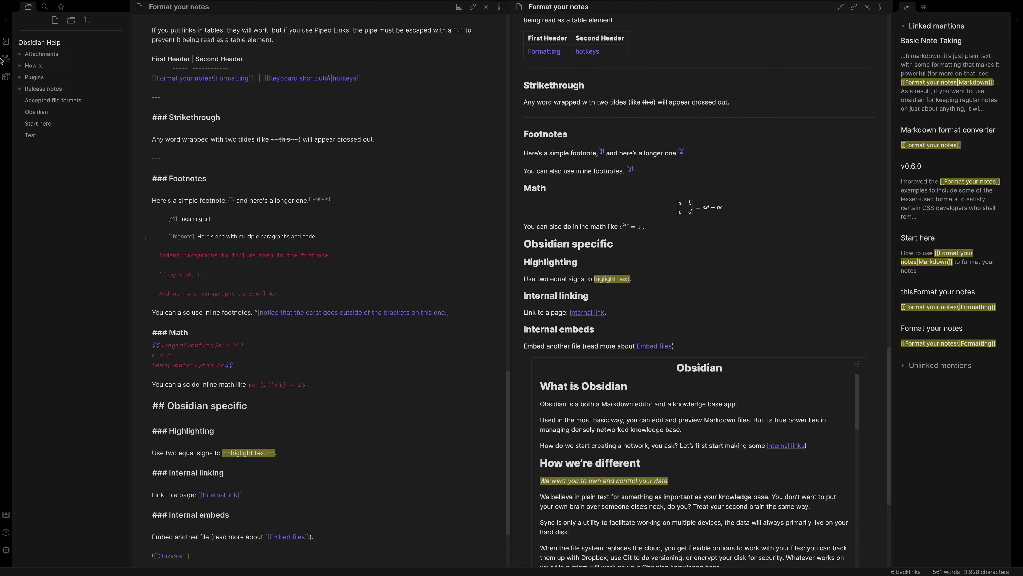
pyautogui.click(5, 59)
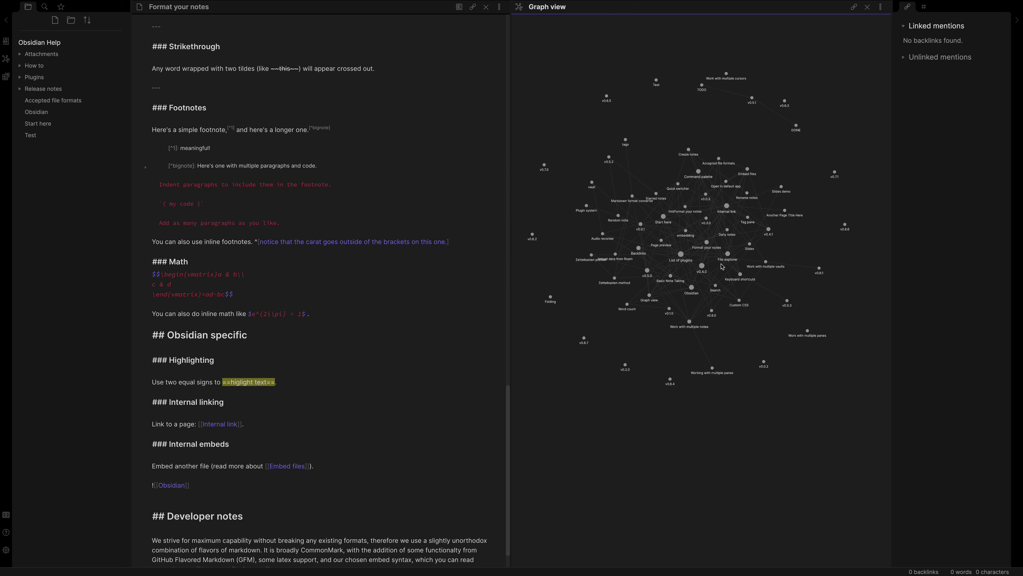
pyautogui.scroll(5, 699, 239)
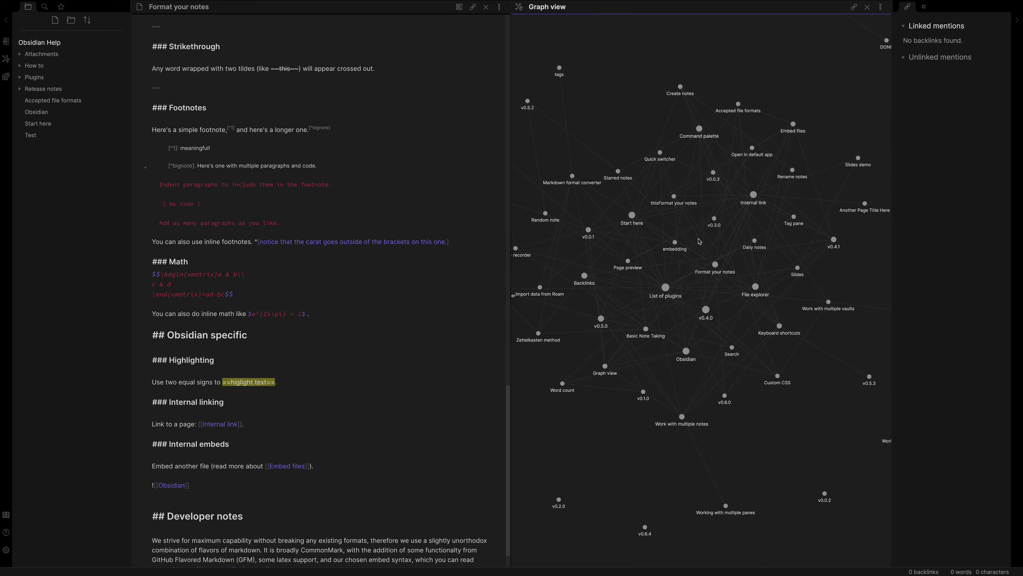
pyautogui.moveTo(630, 127); pyautogui.dragTo(666, 107)
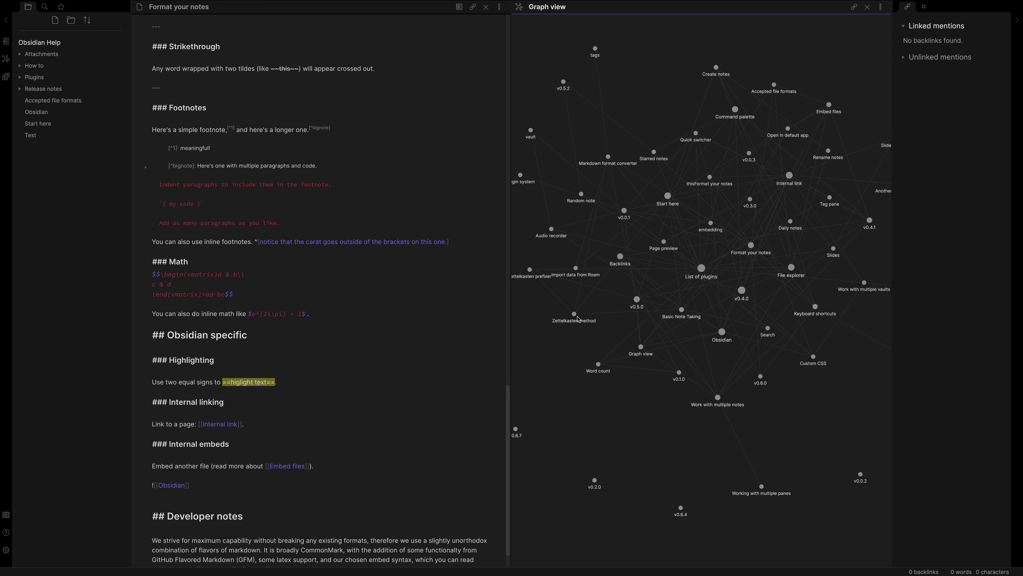
pyautogui.moveTo(578, 319); pyautogui.dragTo(633, 304)
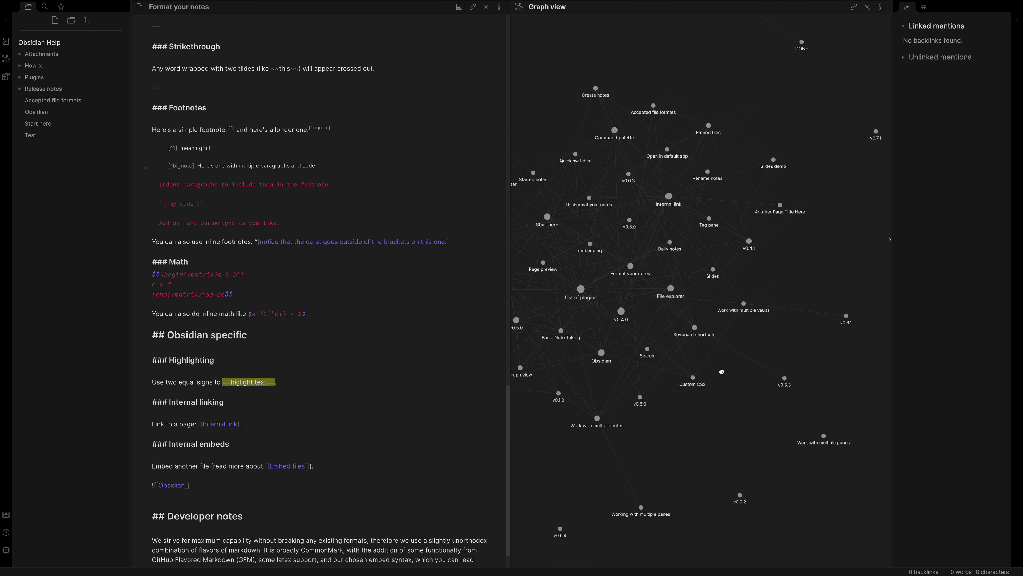
pyautogui.scroll(3, 722, 371)
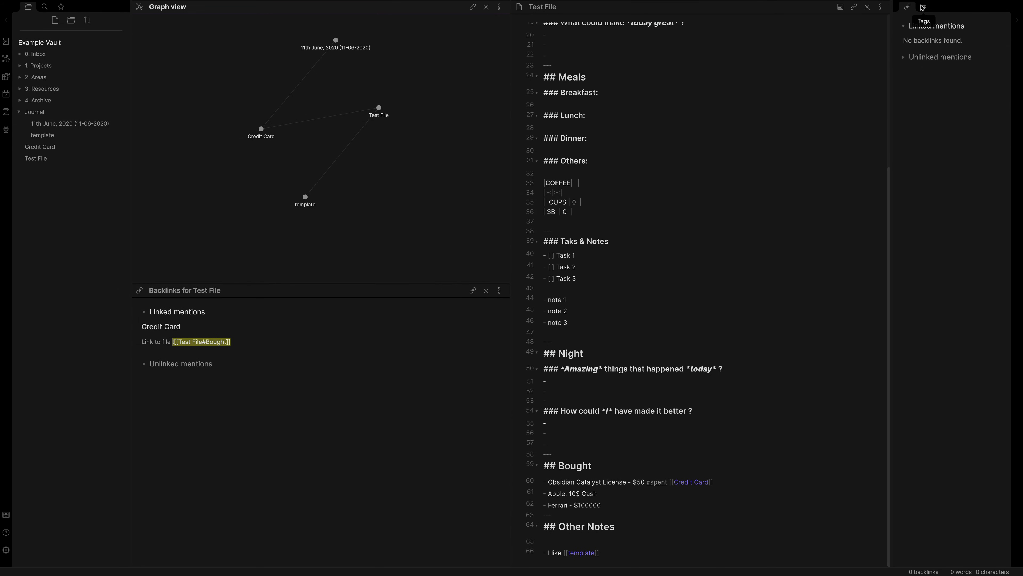
# Step: Search the vault for the #spent tag from the tag list and open the 11th June, 2020 note among the results
pyautogui.click(924, 7)
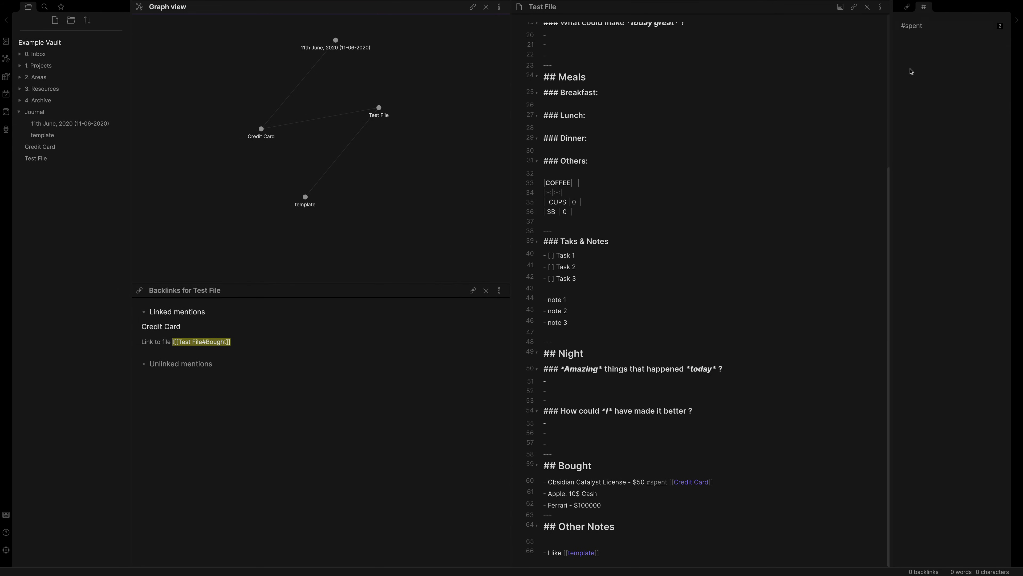
pyautogui.click(911, 26)
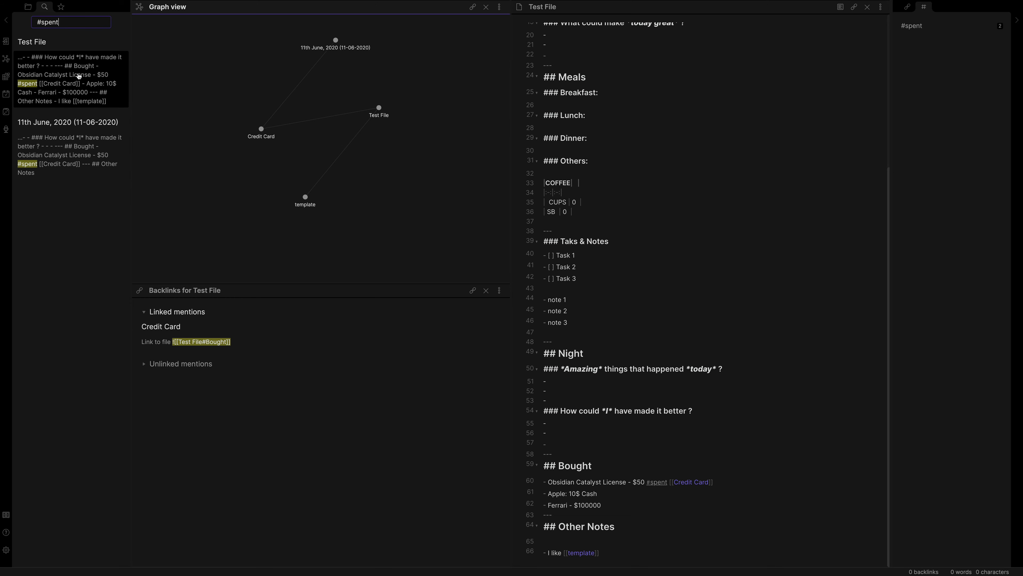
pyautogui.click(90, 145)
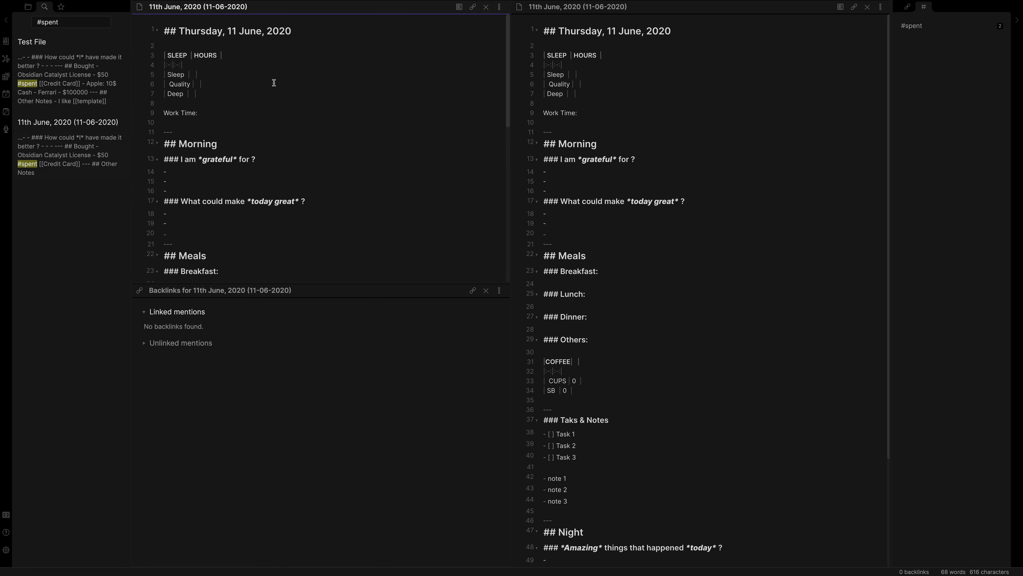
# Step: Star the 11th June, 2020 note with the Star/unstar current file command
pyautogui.click(499, 7)
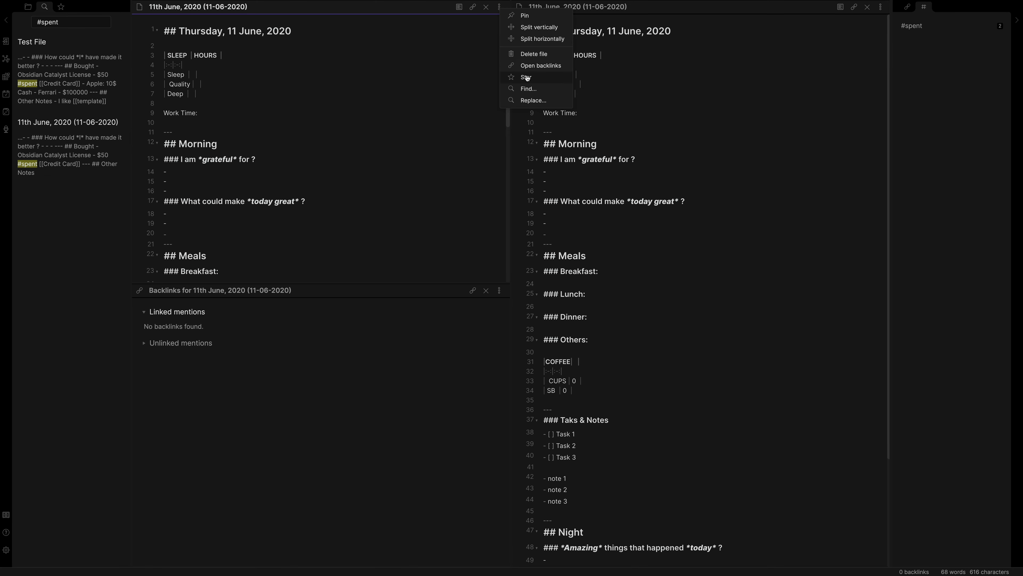
pyautogui.click(501, 7)
pyautogui.click(480, 52)
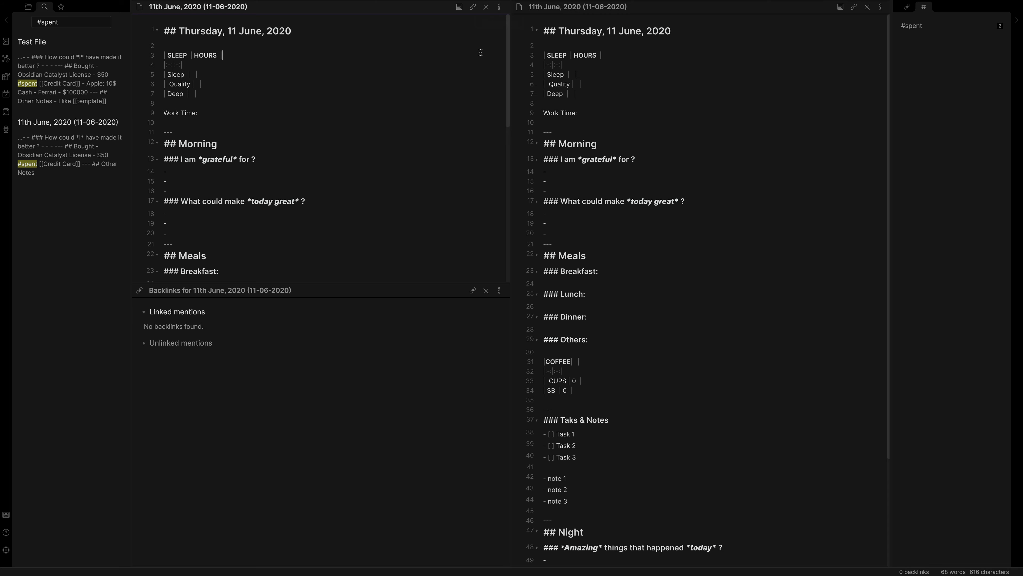
pyautogui.press('super+p')
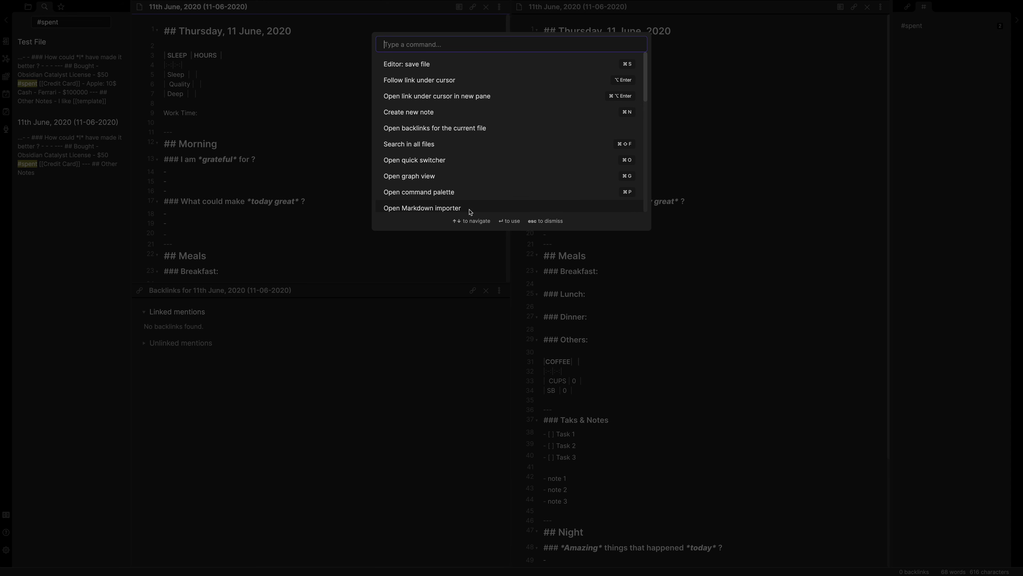
pyautogui.scroll(-3, 431, 173)
pyautogui.scroll(3, 431, 158)
pyautogui.write('star')
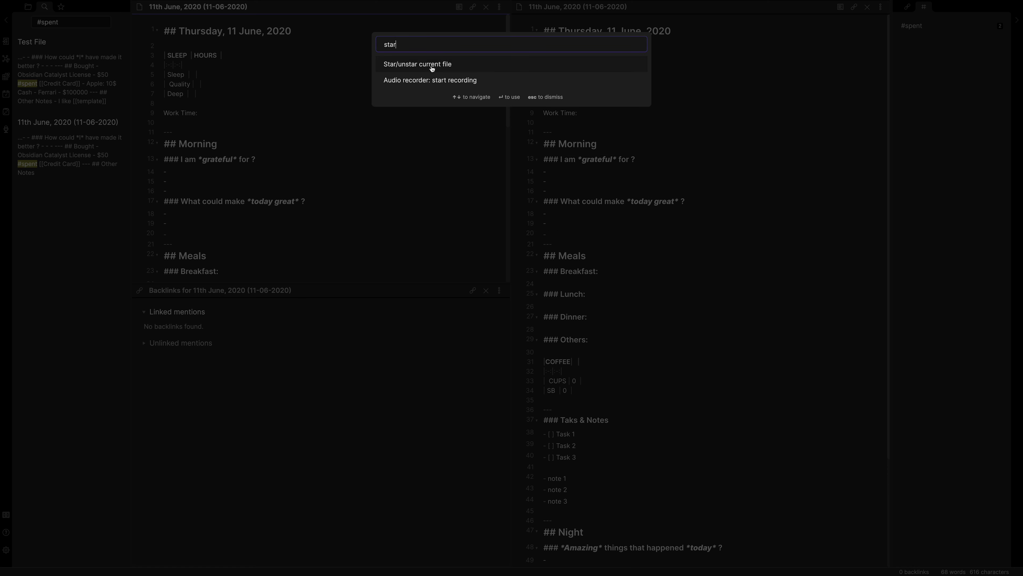
pyautogui.click(431, 68)
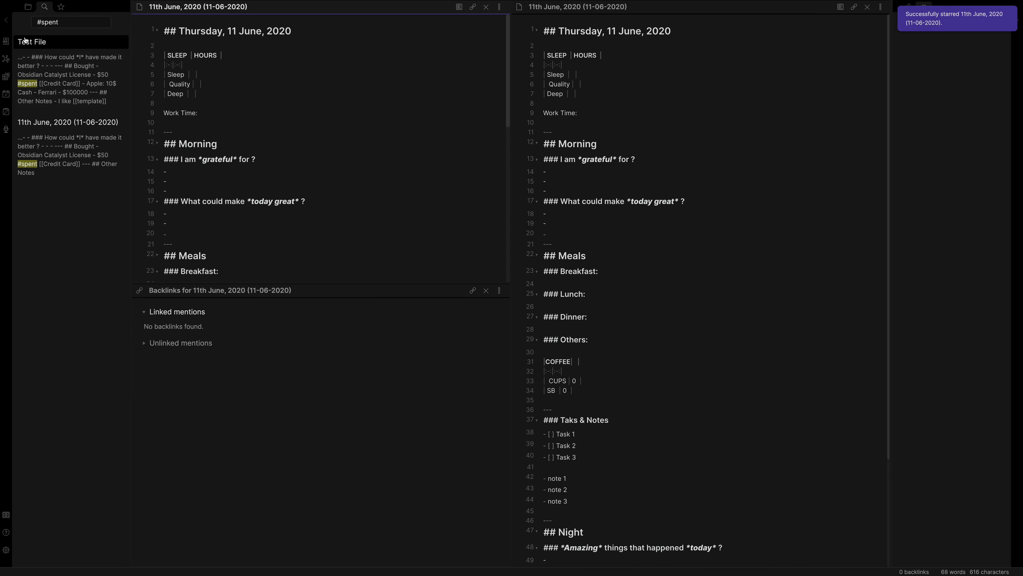
# Step: View the starred notes, switch to the Credit Card note and reopen the 11th June, 2020 note from the starred list
pyautogui.click(60, 6)
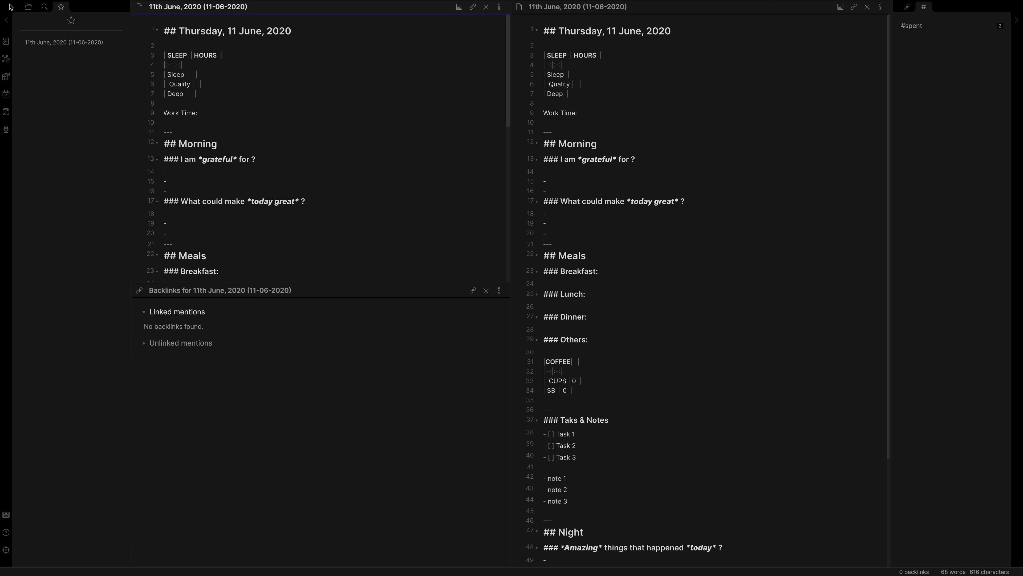
pyautogui.click(28, 7)
pyautogui.click(36, 149)
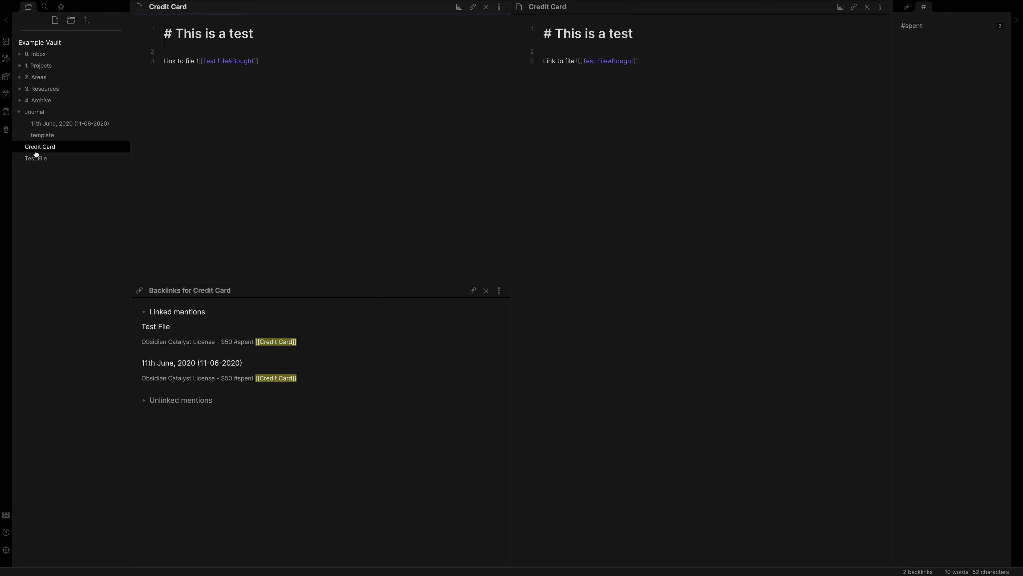
pyautogui.click(62, 7)
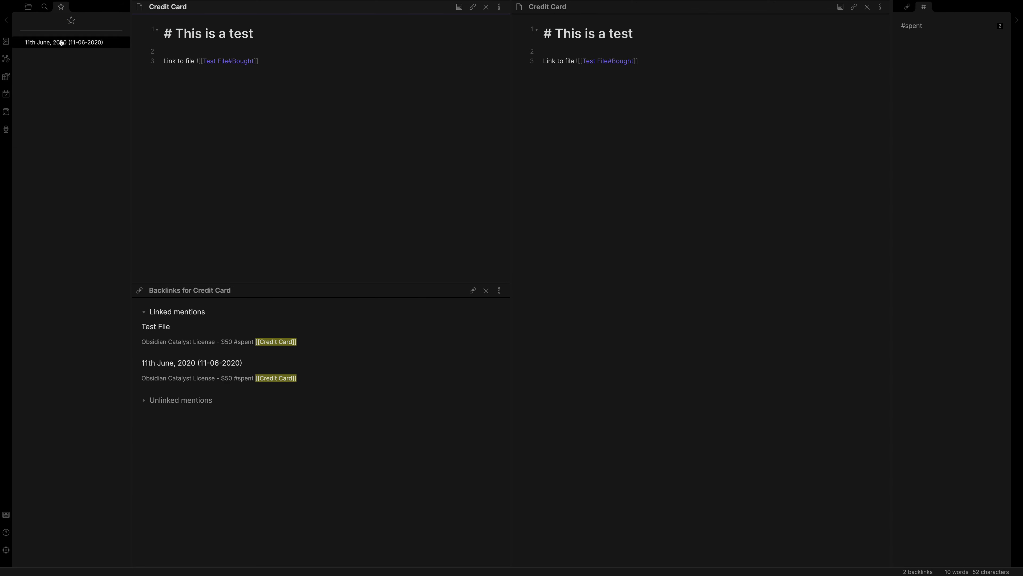
pyautogui.click(61, 42)
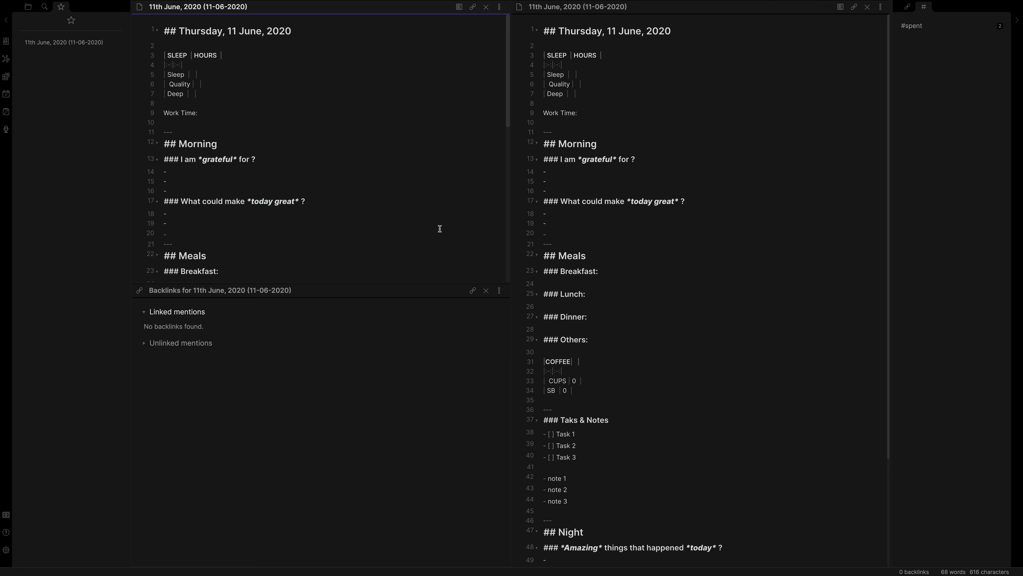
# Step: Open the Credit Card note in a new pane beside the 11th June, 2020 note
pyautogui.click(880, 6)
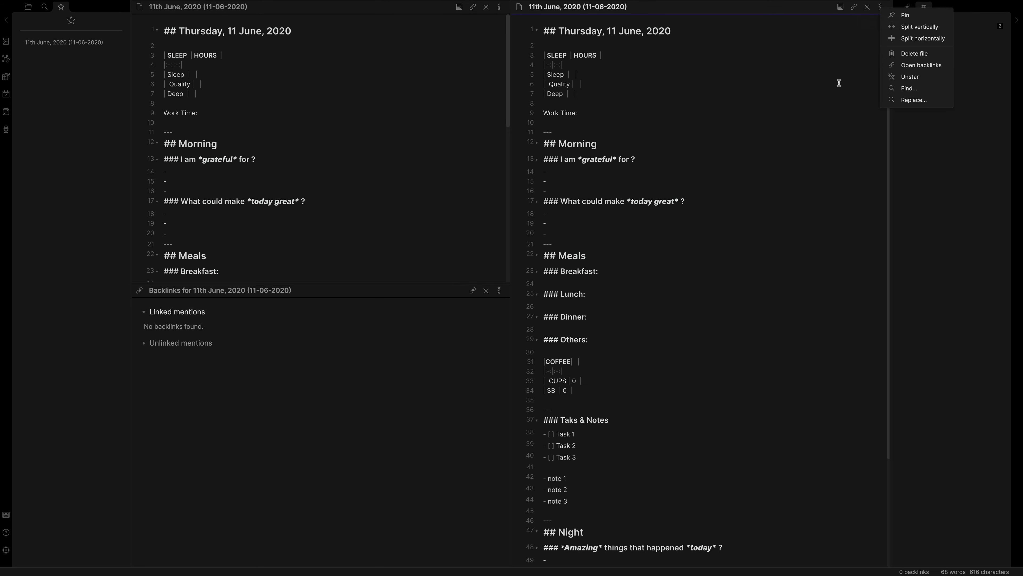
pyautogui.click(821, 90)
pyautogui.click(28, 6)
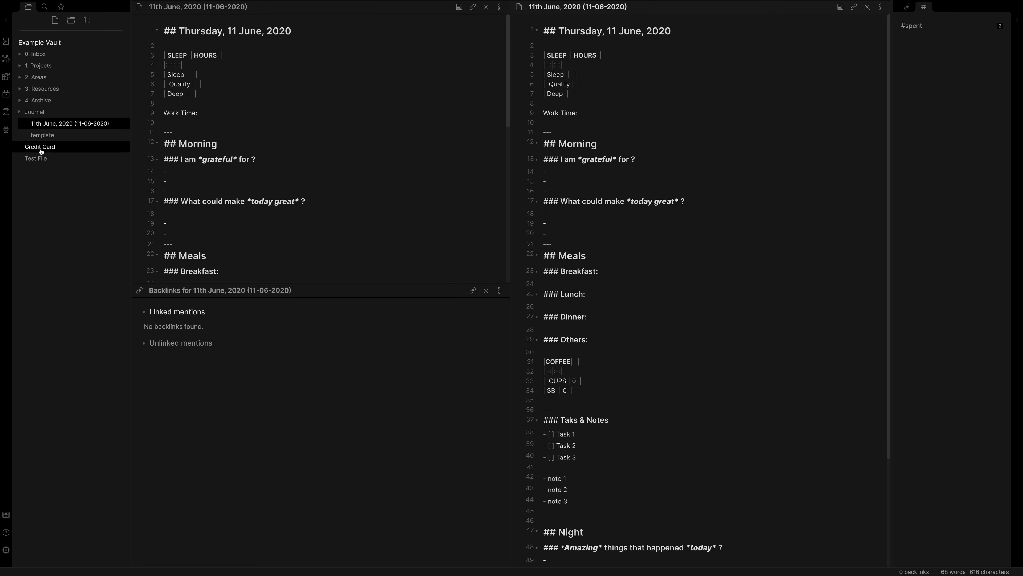
pyautogui.keyDown('ctrl'); pyautogui.click(61, 150); pyautogui.keyUp('ctrl')
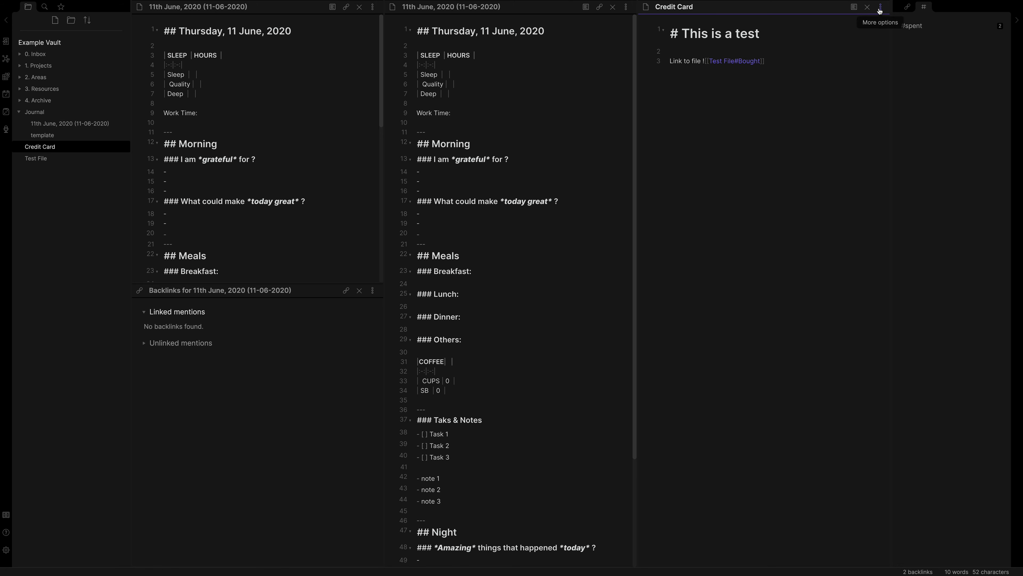
# Step: Replace the backlinks sidebar with a backlinks pane for Credit Card and expand the unlinked mentions in both backlinks panes
pyautogui.click(908, 7)
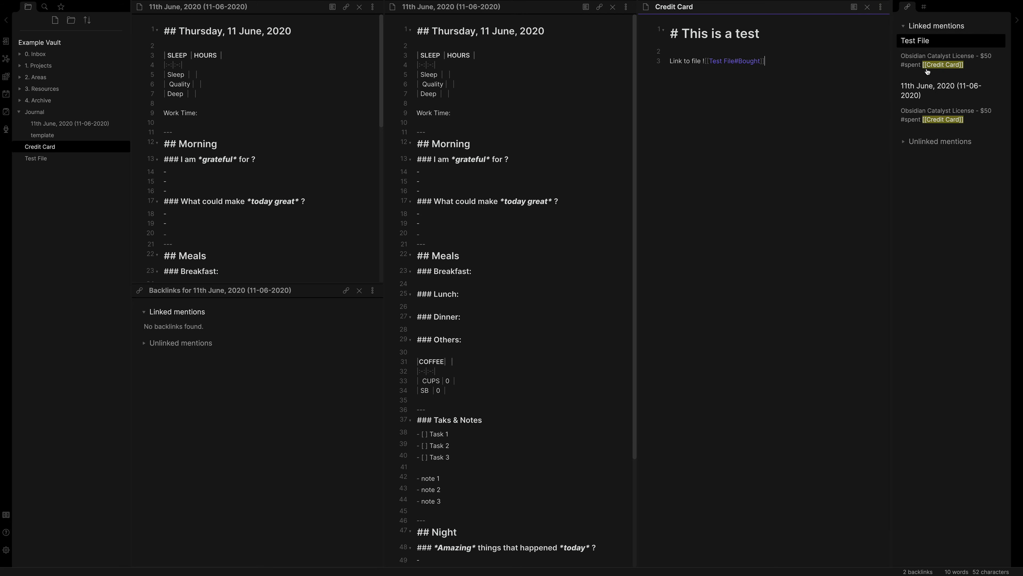
pyautogui.click(1012, 25)
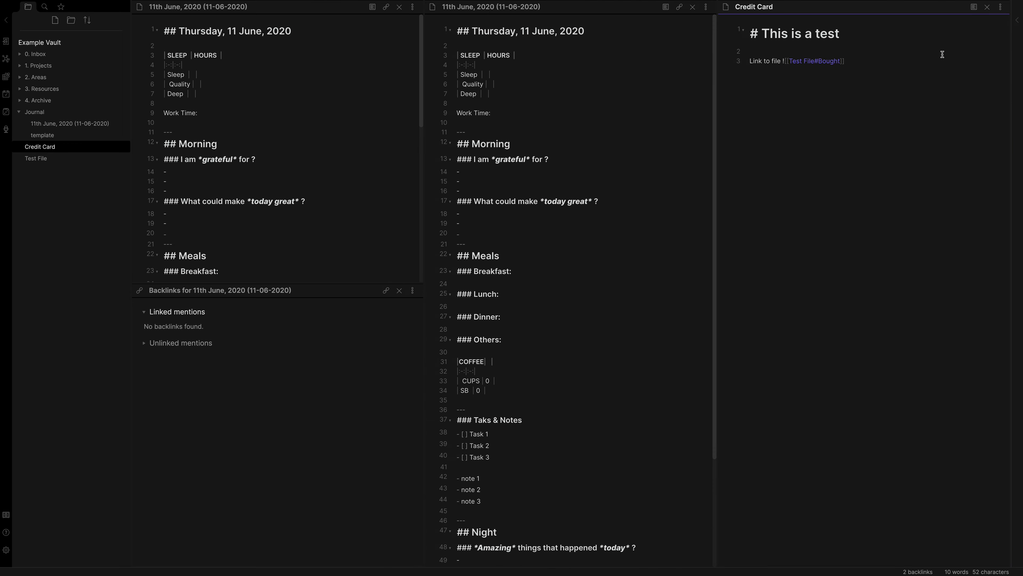
pyautogui.click(1001, 7)
pyautogui.click(961, 80)
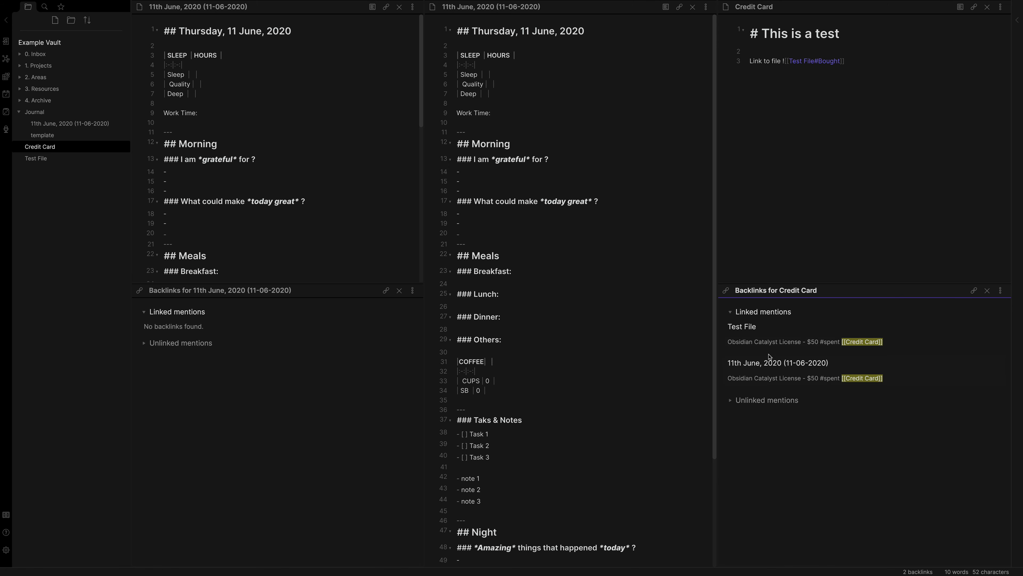
pyautogui.click(732, 402)
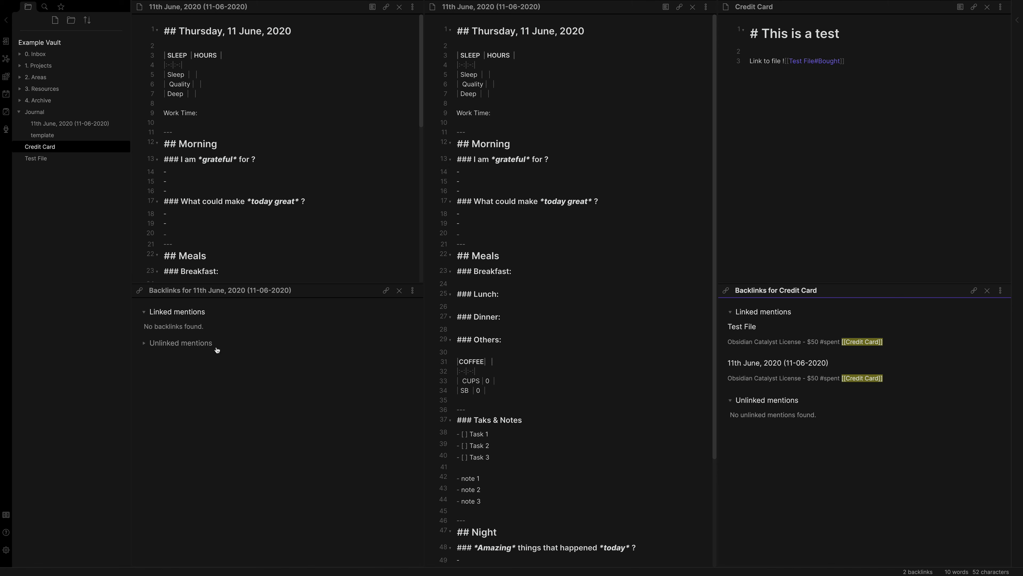
pyautogui.click(144, 343)
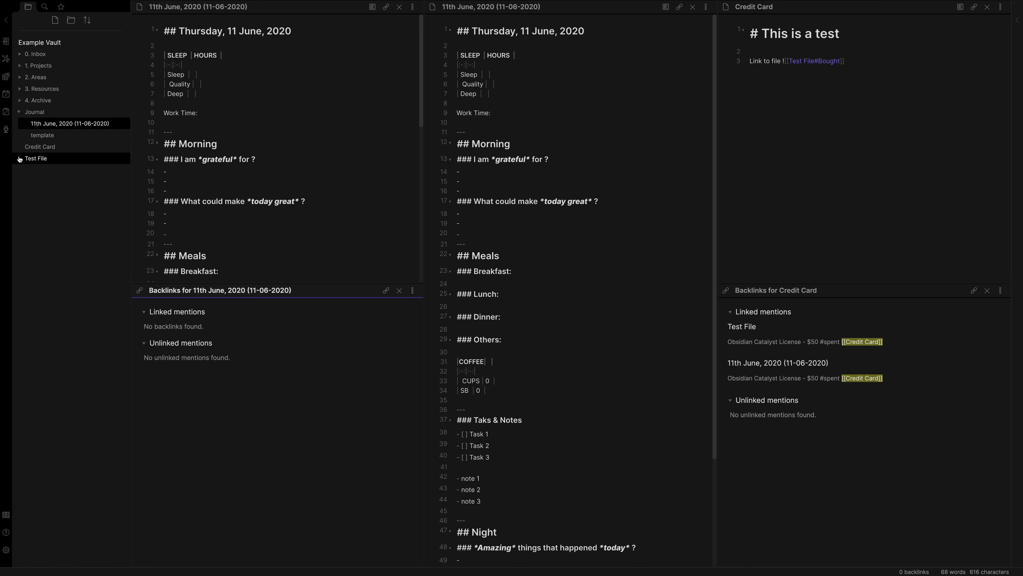
# Step: Create a new note in the Example Vault and name it Example
pyautogui.click(55, 20)
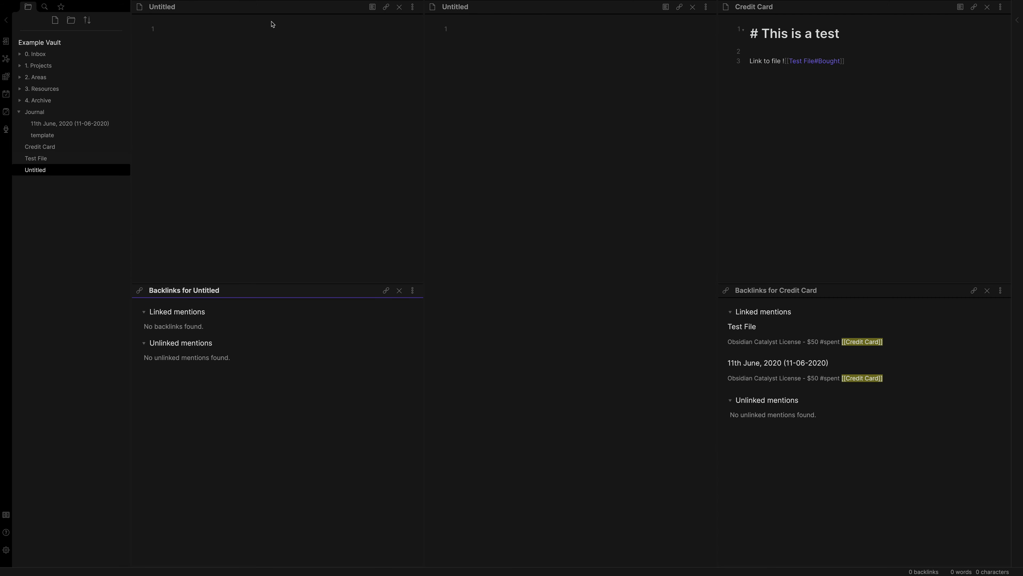
pyautogui.click(232, 38)
pyautogui.click(210, 5)
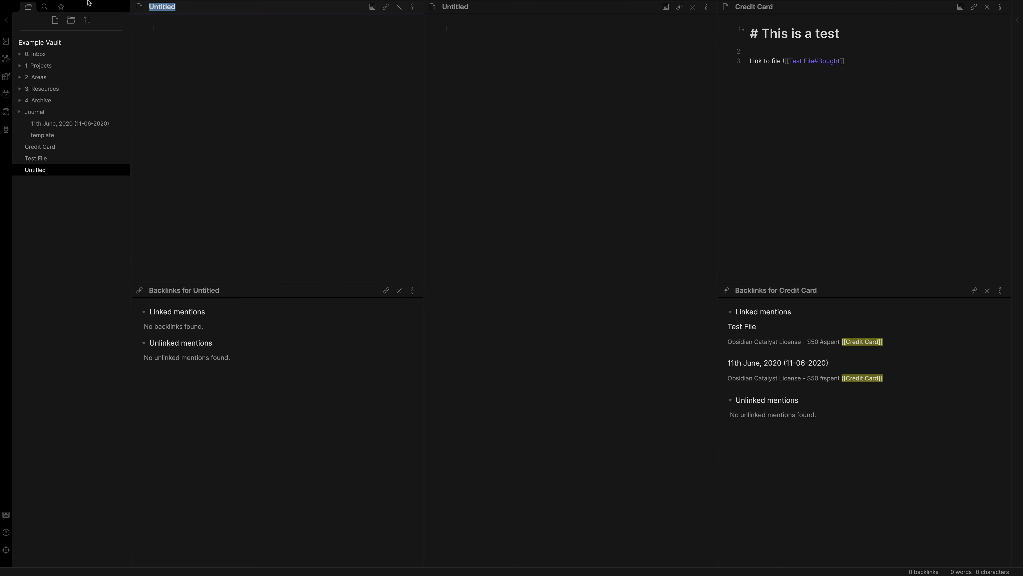
pyautogui.write('Example')
# Step: Add the level-two heading "## Unlinked Example" to the Example note
pyautogui.click(195, 28)
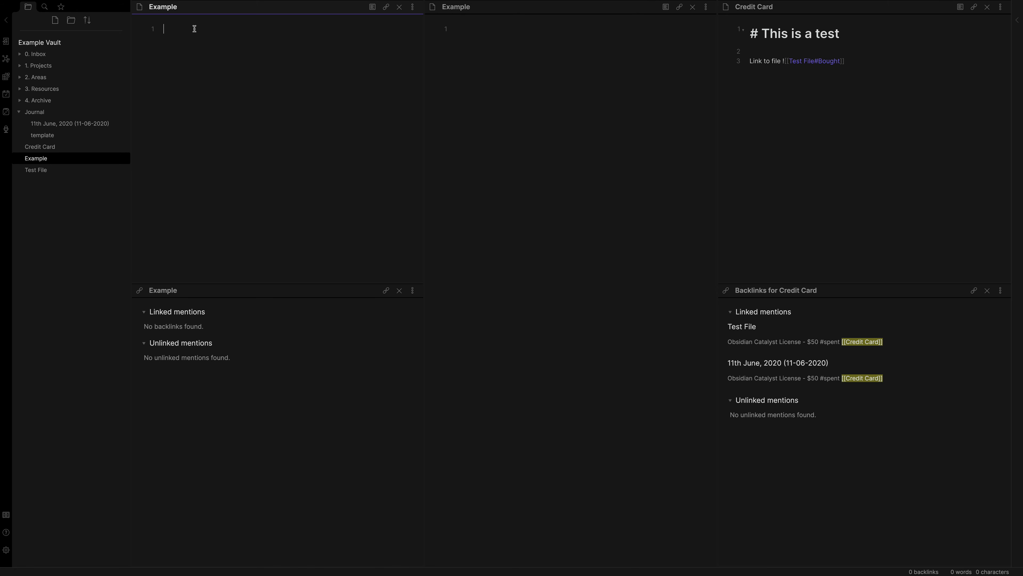
pyautogui.write('## Ulkined Example')
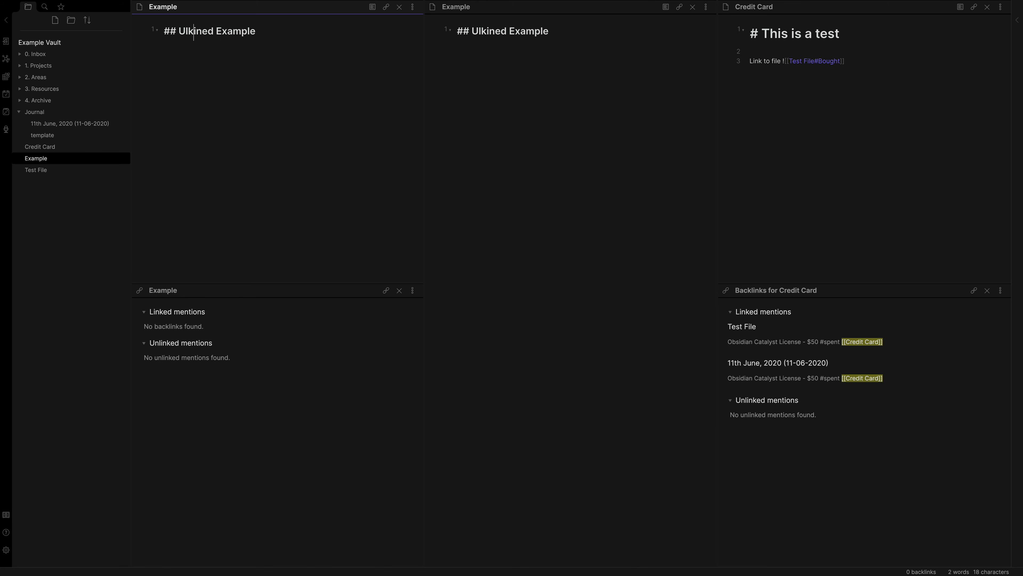
pyautogui.press('BackSpace')
pyautogui.press('BackSpace')
pyautogui.press('Delete')
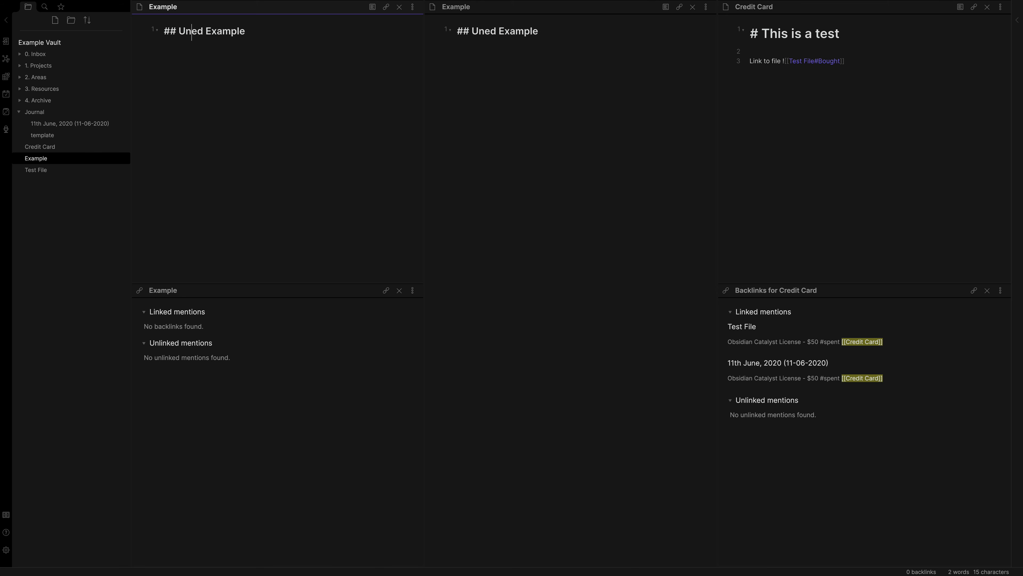
pyautogui.write('nlink')
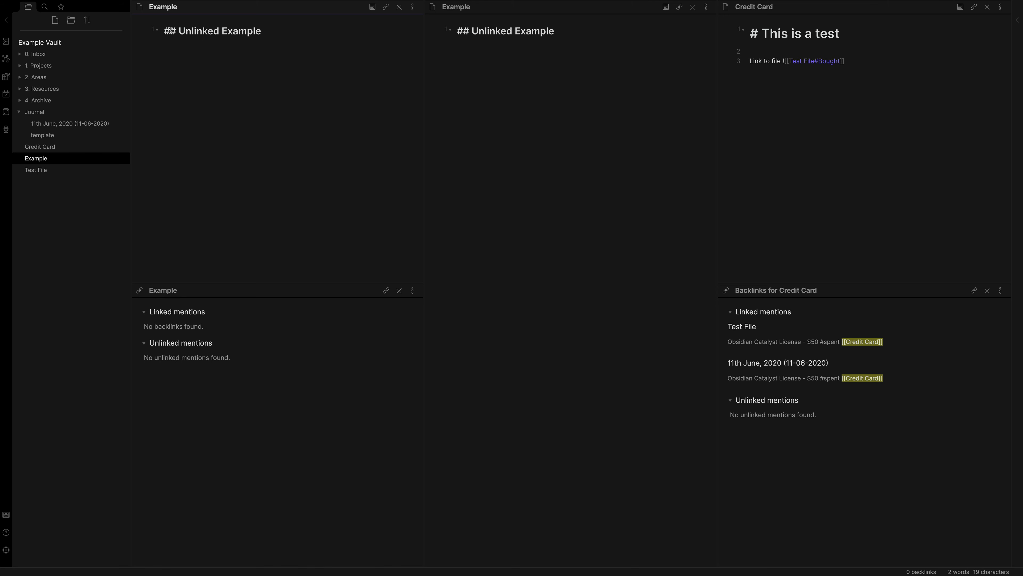
# Step: Write "this is an example of unlinked mentions for Credit Card" beneath the Example note's heading
pyautogui.tripleClick(294, 25)
pyautogui.click(292, 29)
pyautogui.press('Return')
pyautogui.write('this is an example of')
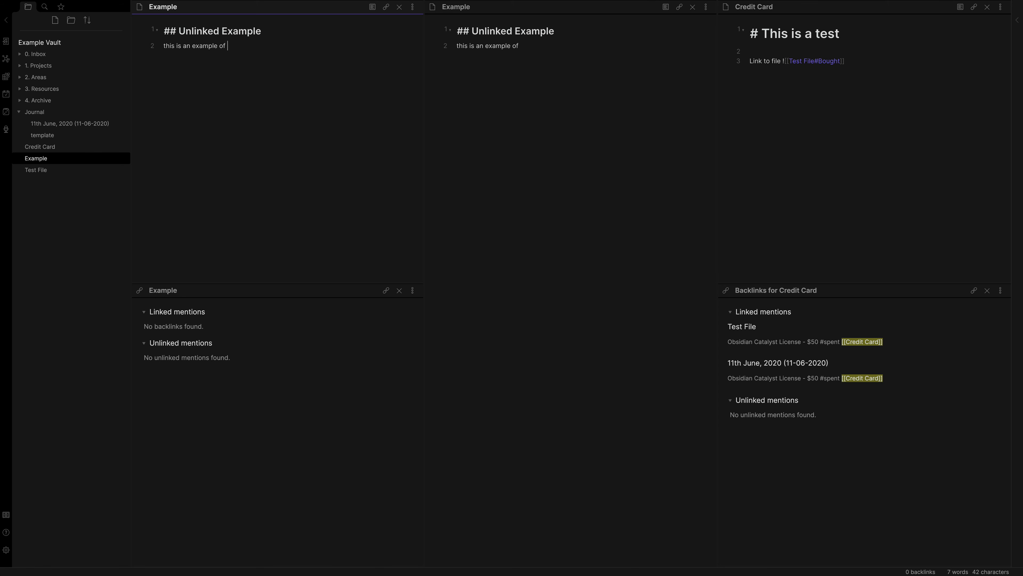
pyautogui.write(' unlinked mentions for')
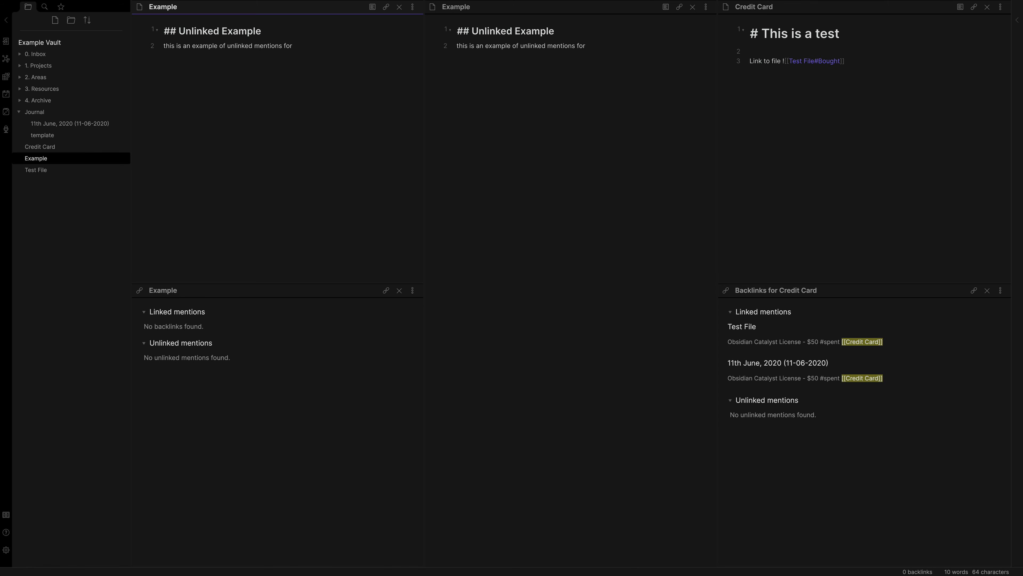
pyautogui.write(' Credit Card')
# Step: Turn the words Credit Card in the Example note into the internal link [[Credit Card]]
pyautogui.moveTo(329, 45); pyautogui.dragTo(296, 47)
pyautogui.write('[[')
pyautogui.click(863, 165)
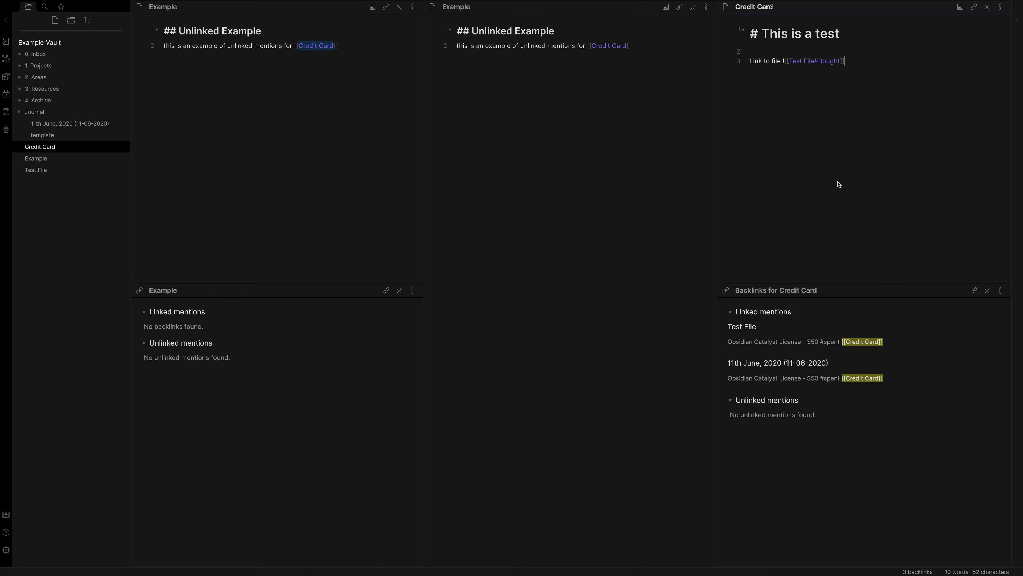
# Step: Replace the [[Credit Card]] link in the Example note with the plain text "Credit Card"
pyautogui.click(367, 126)
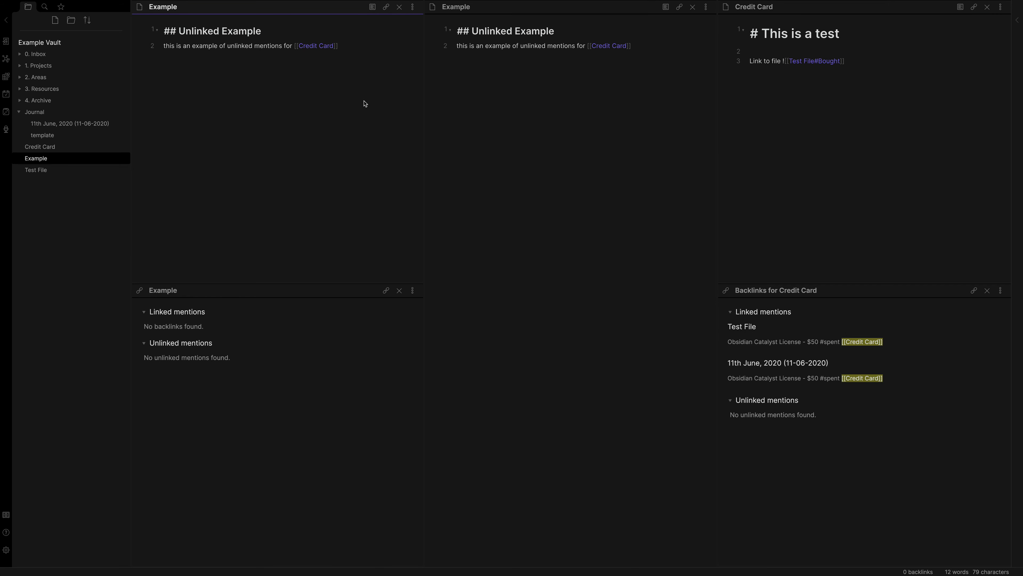
pyautogui.press('BackSpace')
pyautogui.press('BackSpace')
pyautogui.press('BackSpace')
pyautogui.press('BackSpace')
pyautogui.press('BackSpace')
pyautogui.press('BackSpace')
pyautogui.press('BackSpace')
pyautogui.press('BackSpace')
pyautogui.press('BackSpace')
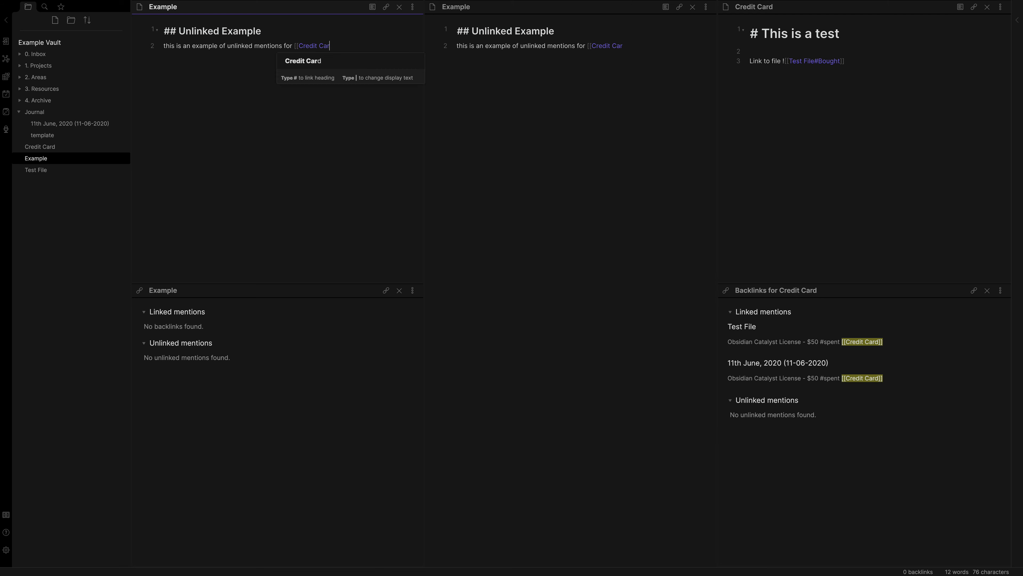
pyautogui.press('BackSpace')
pyautogui.press('BackSpace')
pyautogui.press('BackSpace')
pyautogui.press('BackSpace')
pyautogui.press('BackSpace')
pyautogui.press('BackSpace')
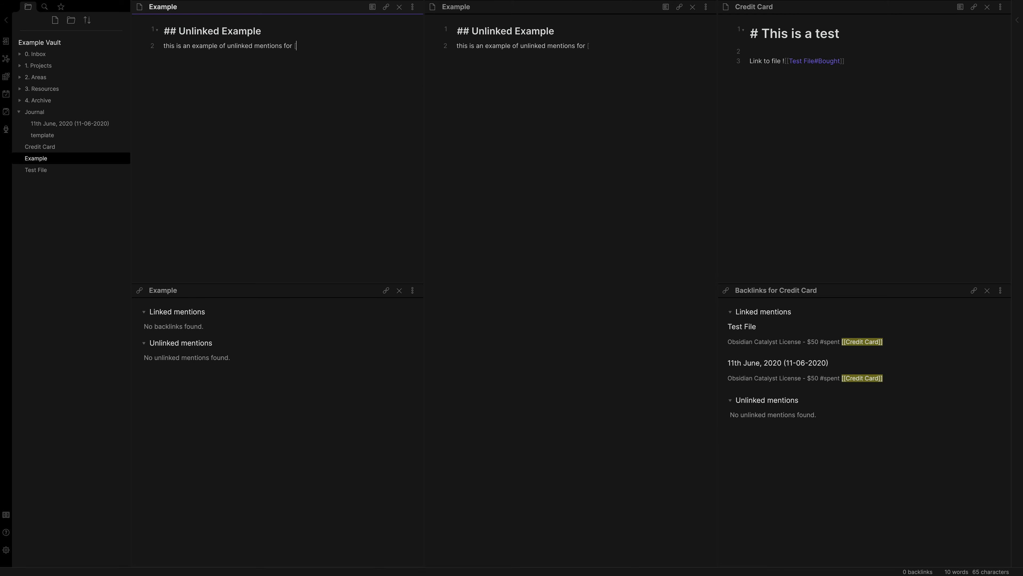
pyautogui.write('Credit Card')
# Step: Convert the Example note's unlinked mention of Credit Card into a link from Credit Card's backlinks pane
pyautogui.click(733, 402)
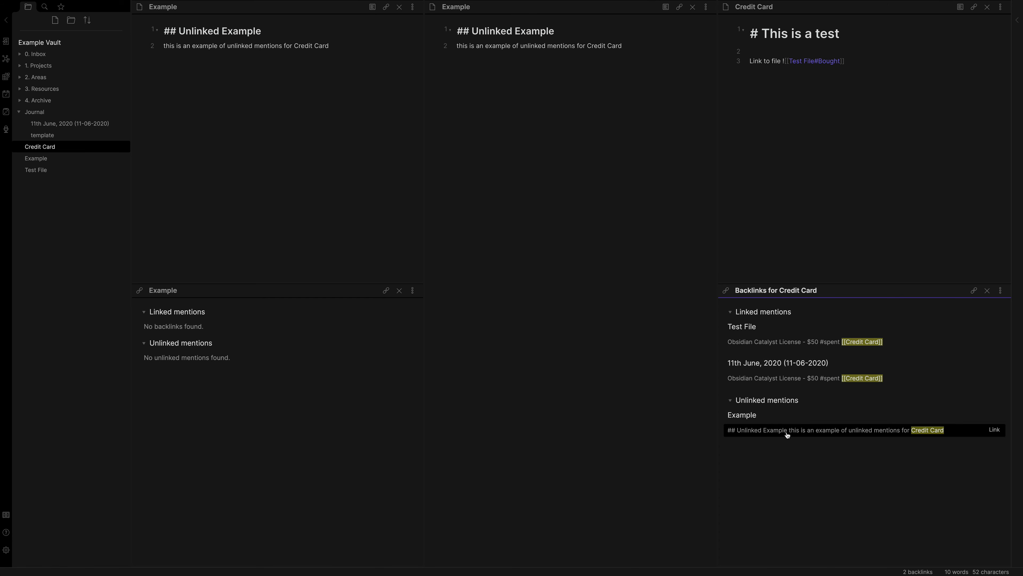
pyautogui.moveTo(910, 434)
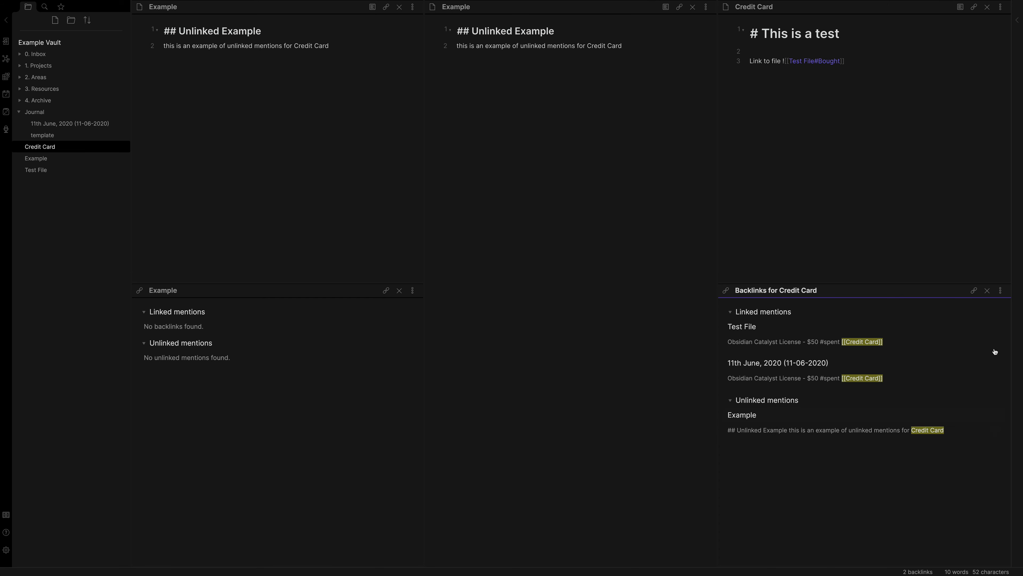
pyautogui.click(994, 430)
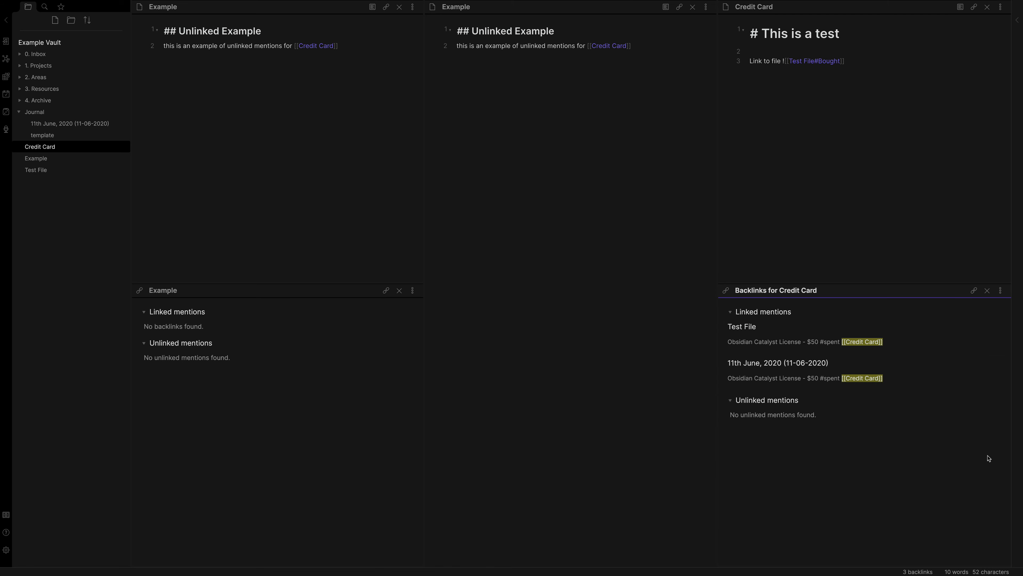
pyautogui.click(730, 313)
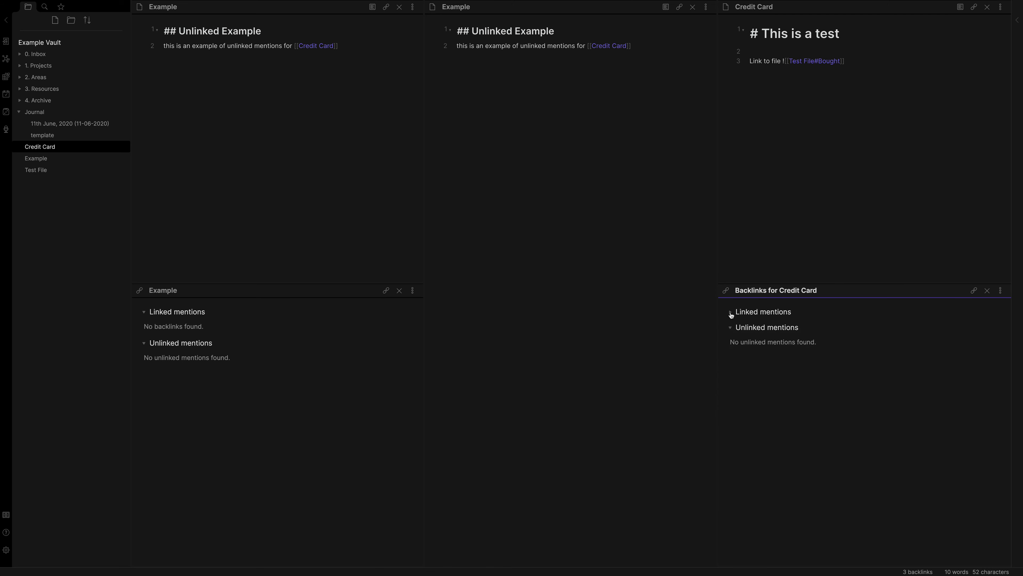
pyautogui.click(731, 313)
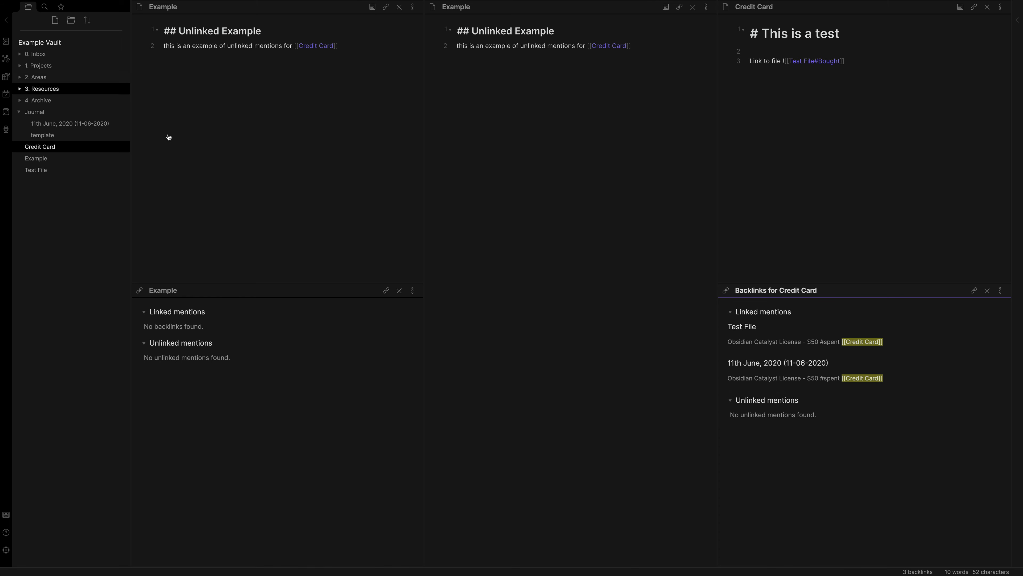
# Step: Review the Journal's template note and open the 11th June, 2020 note for comparison
pyautogui.click(303, 137)
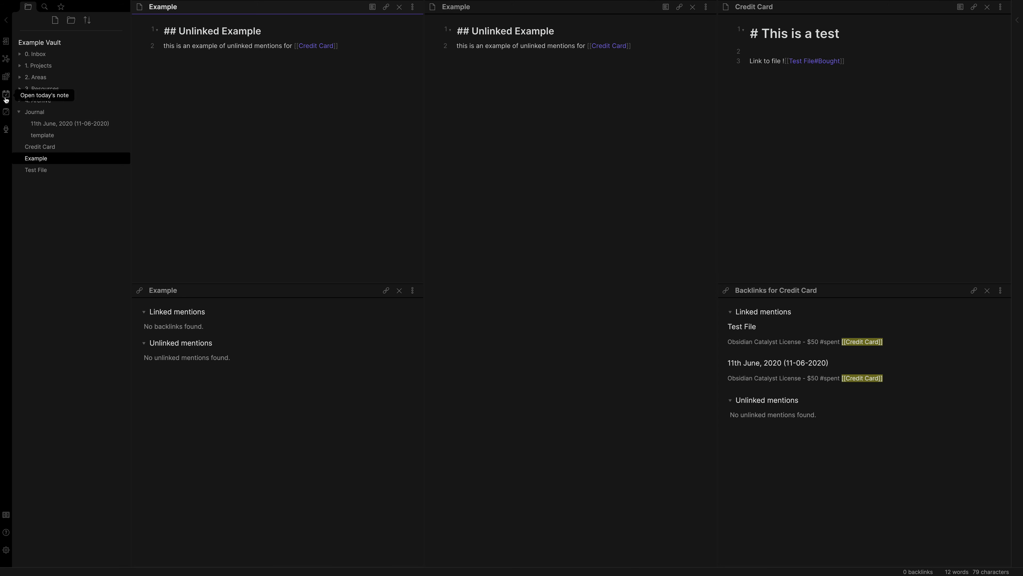
pyautogui.click(4, 115)
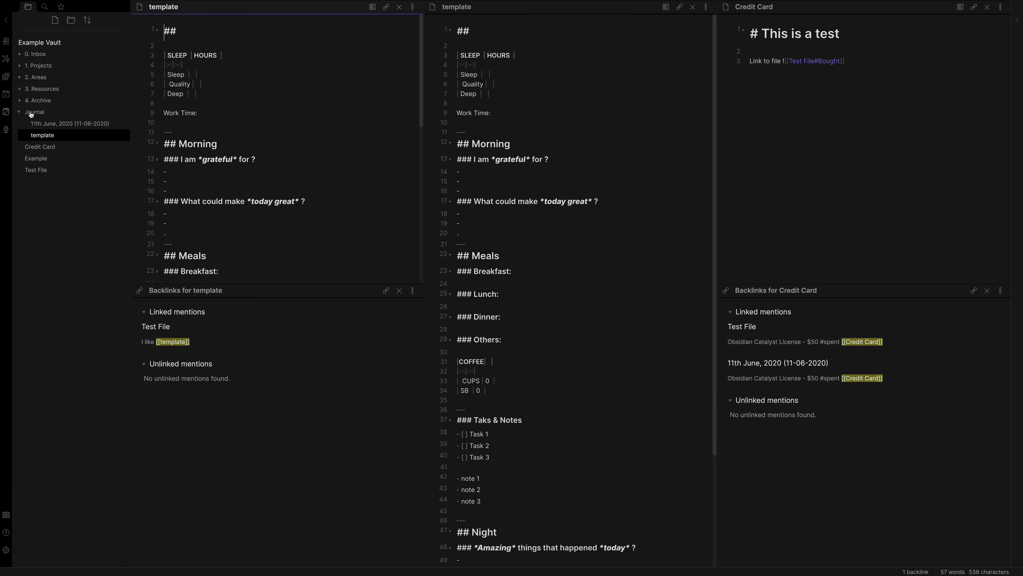
pyautogui.scroll(-2, 161, 127)
pyautogui.scroll(2, 161, 126)
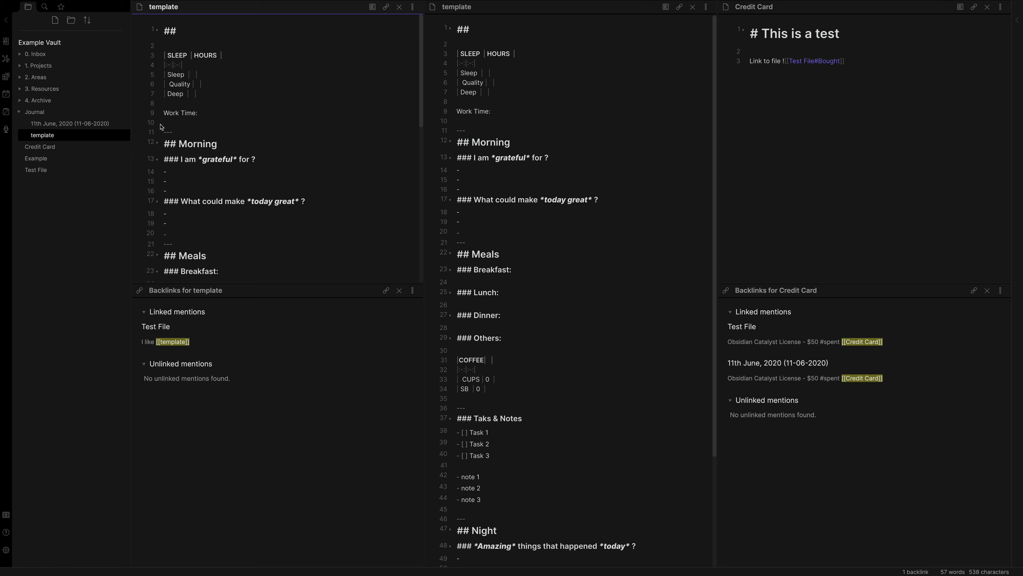
pyautogui.click(70, 123)
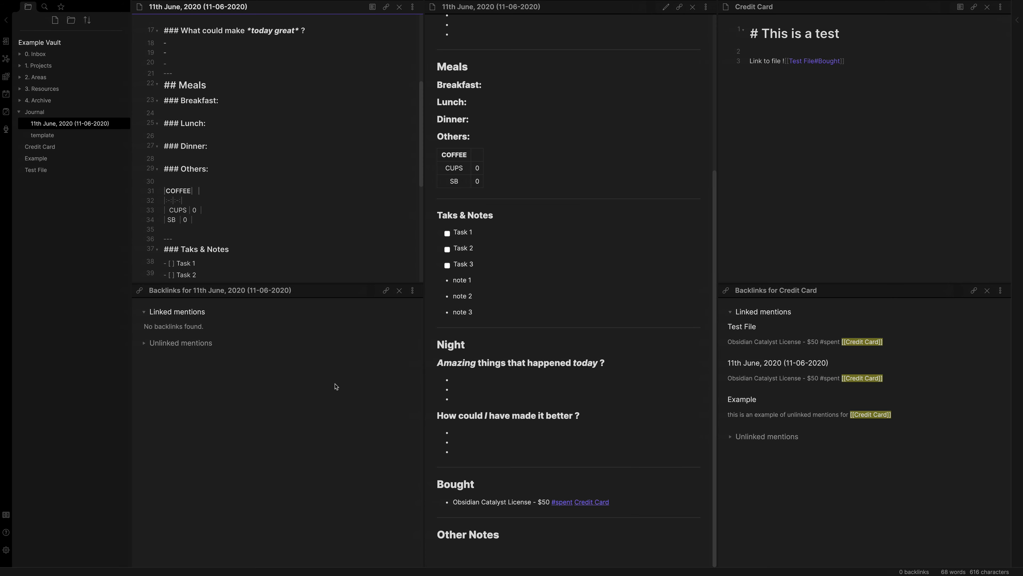